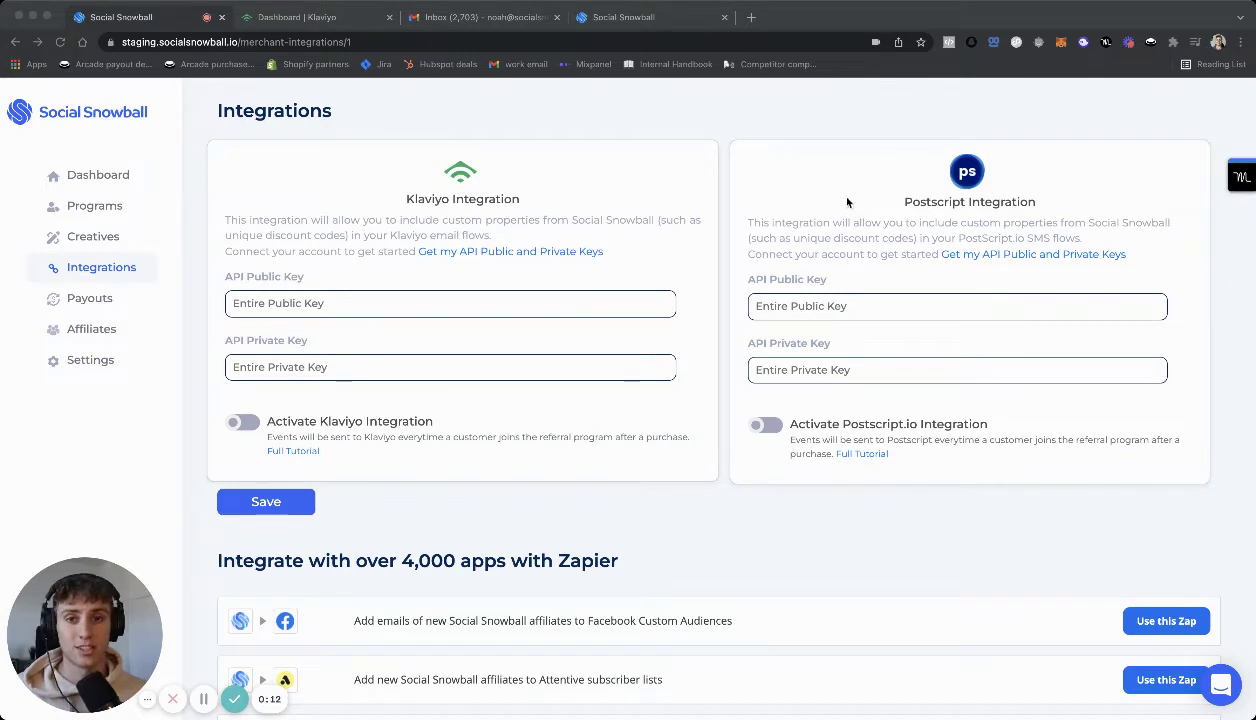
Step: Scroll through the Social Snowball Integrations page to review the Klaviyo and Postscript key fields
{"action": "scroll", "coordinate": [700, 198], "scroll_direction": "down", "scroll_amount": 4}
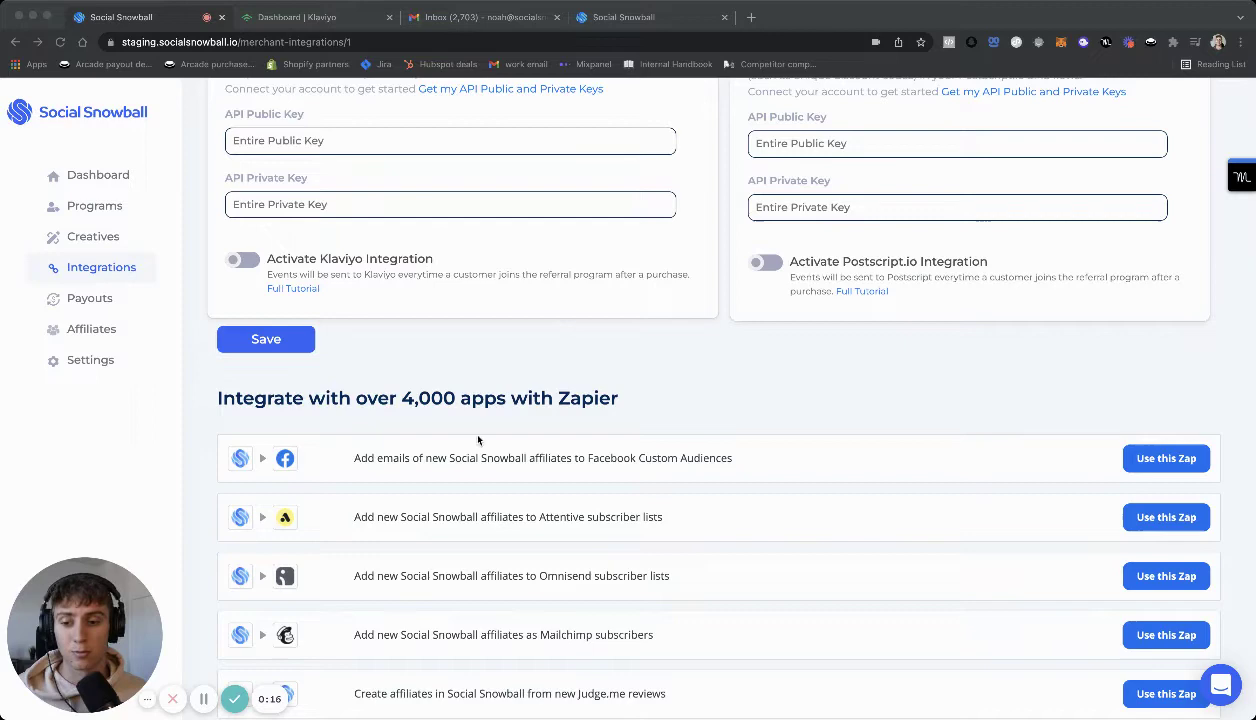
{"action": "scroll", "coordinate": [480, 410], "scroll_direction": "up", "scroll_amount": 4}
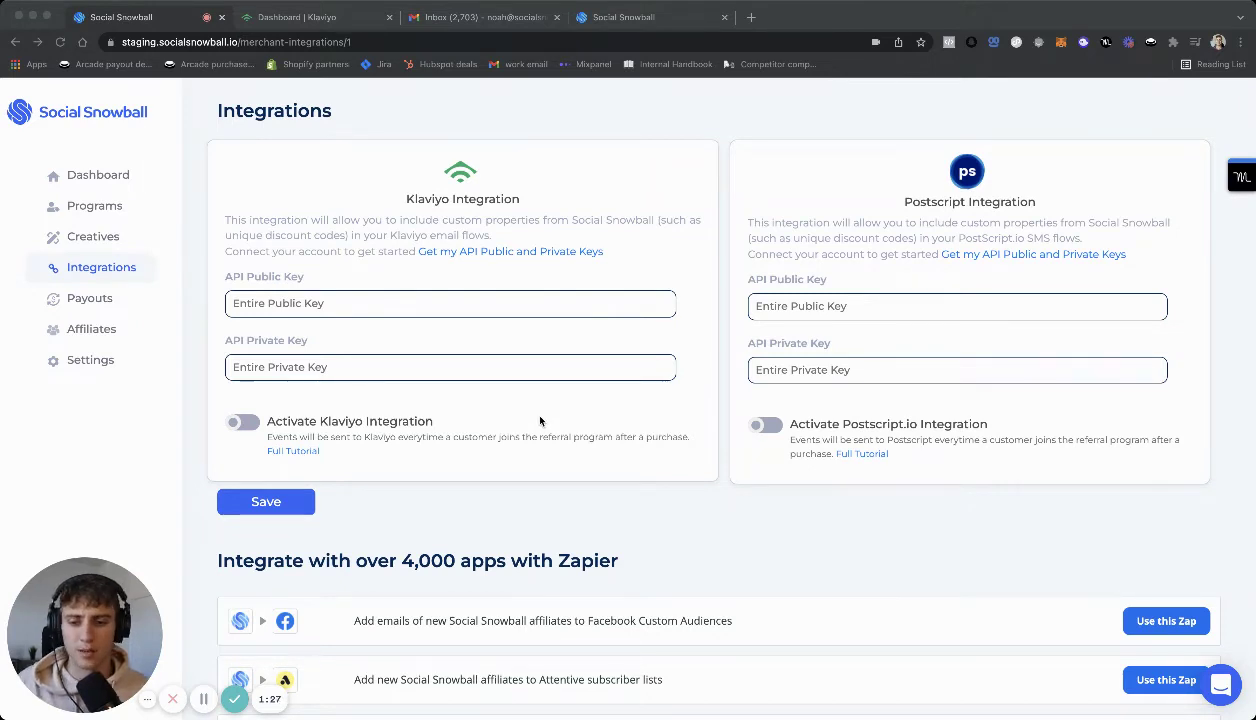
{"action": "scroll", "coordinate": [520, 402], "scroll_direction": "down", "scroll_amount": 1}
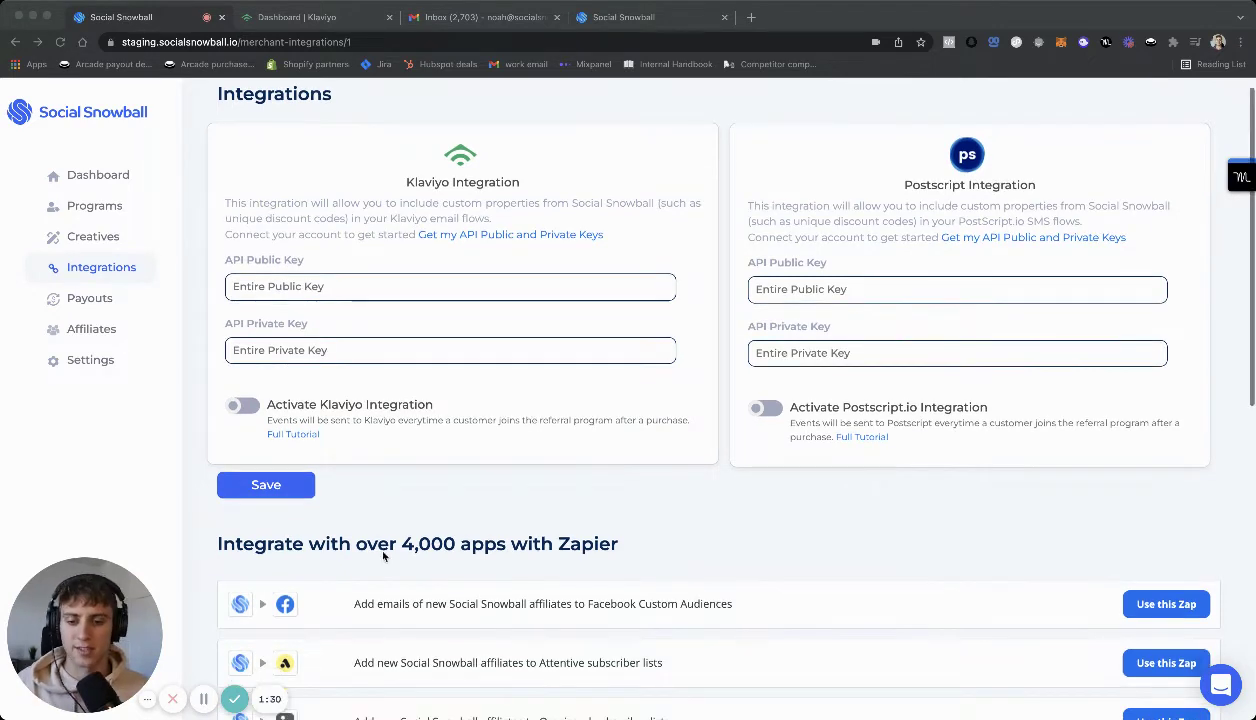
{"action": "scroll", "coordinate": [488, 520], "scroll_direction": "up", "scroll_amount": 1}
{"action": "scroll", "coordinate": [467, 519], "scroll_direction": "down", "scroll_amount": 3}
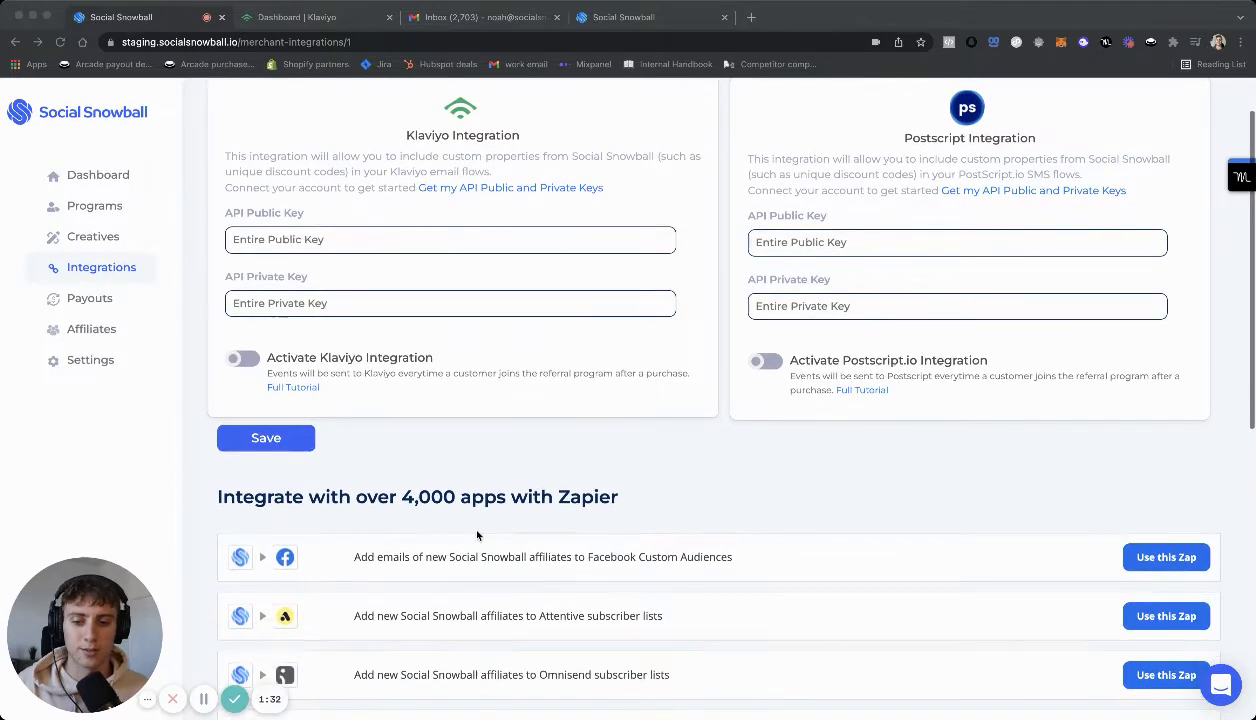
{"action": "scroll", "coordinate": [503, 503], "scroll_direction": "up", "scroll_amount": 3}
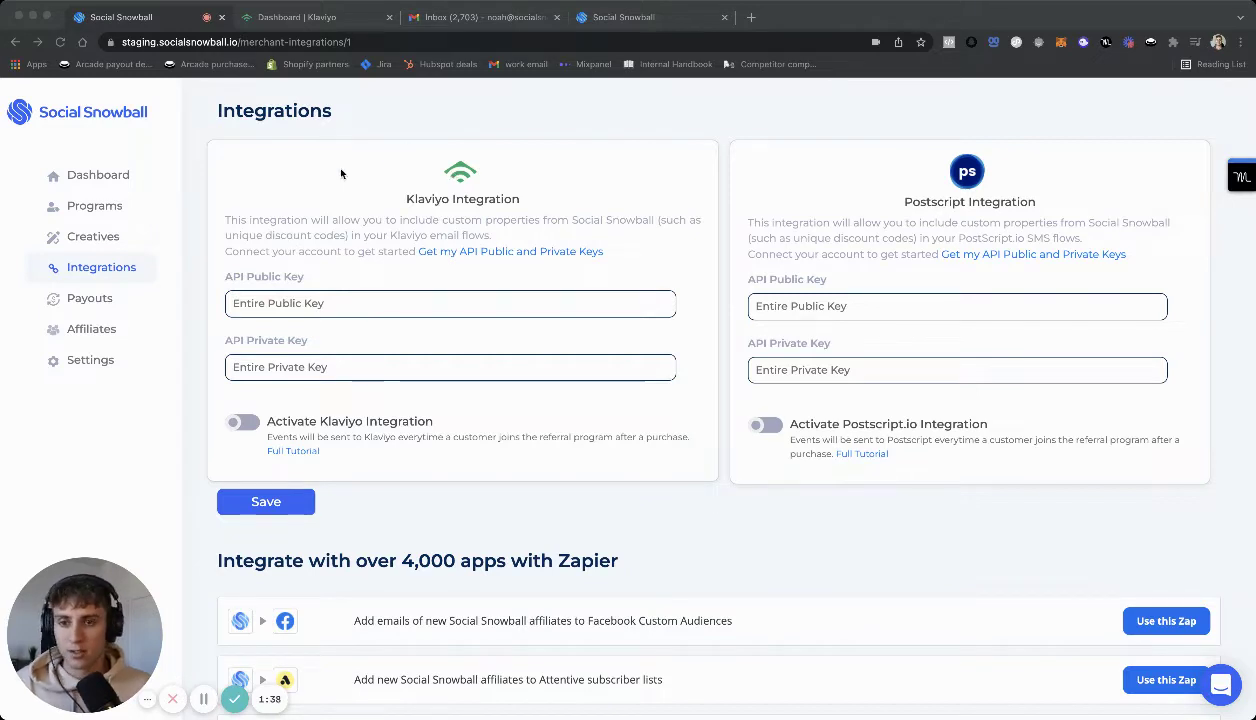
{"action": "left_click", "coordinate": [300, 18]}
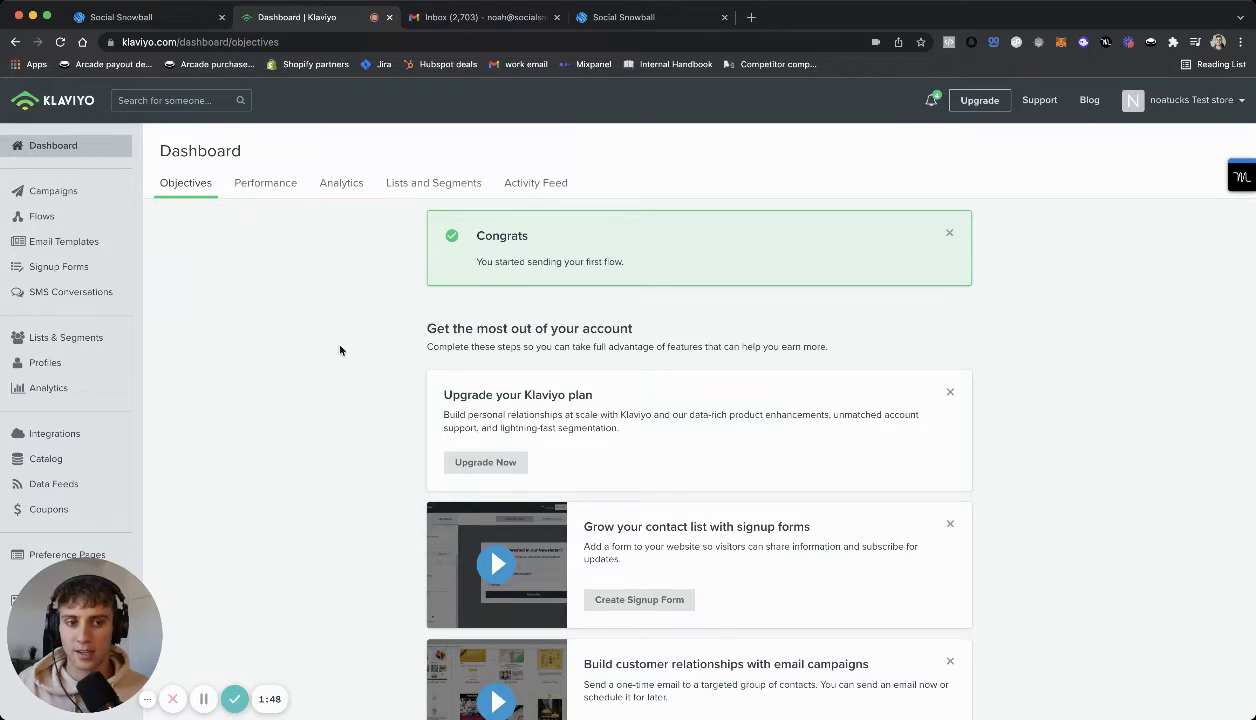
{"action": "left_click", "coordinate": [1189, 105]}
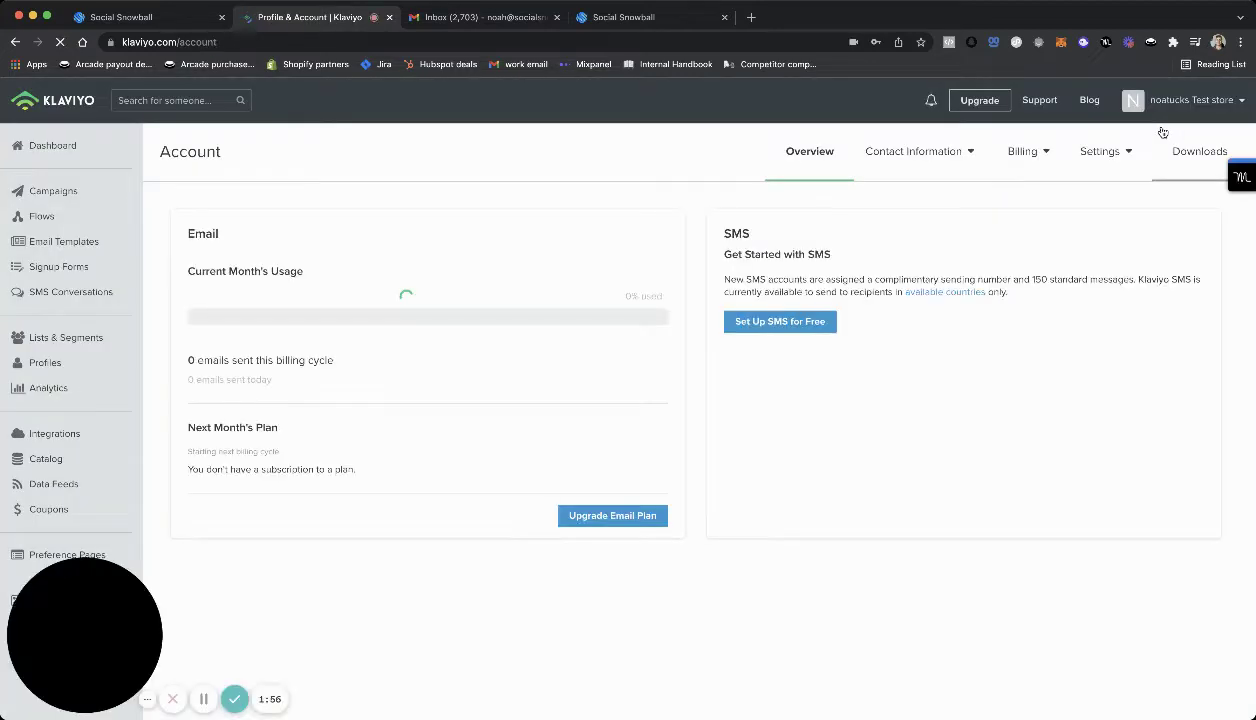
{"action": "left_click", "coordinate": [1104, 152]}
{"action": "left_click", "coordinate": [1100, 218]}
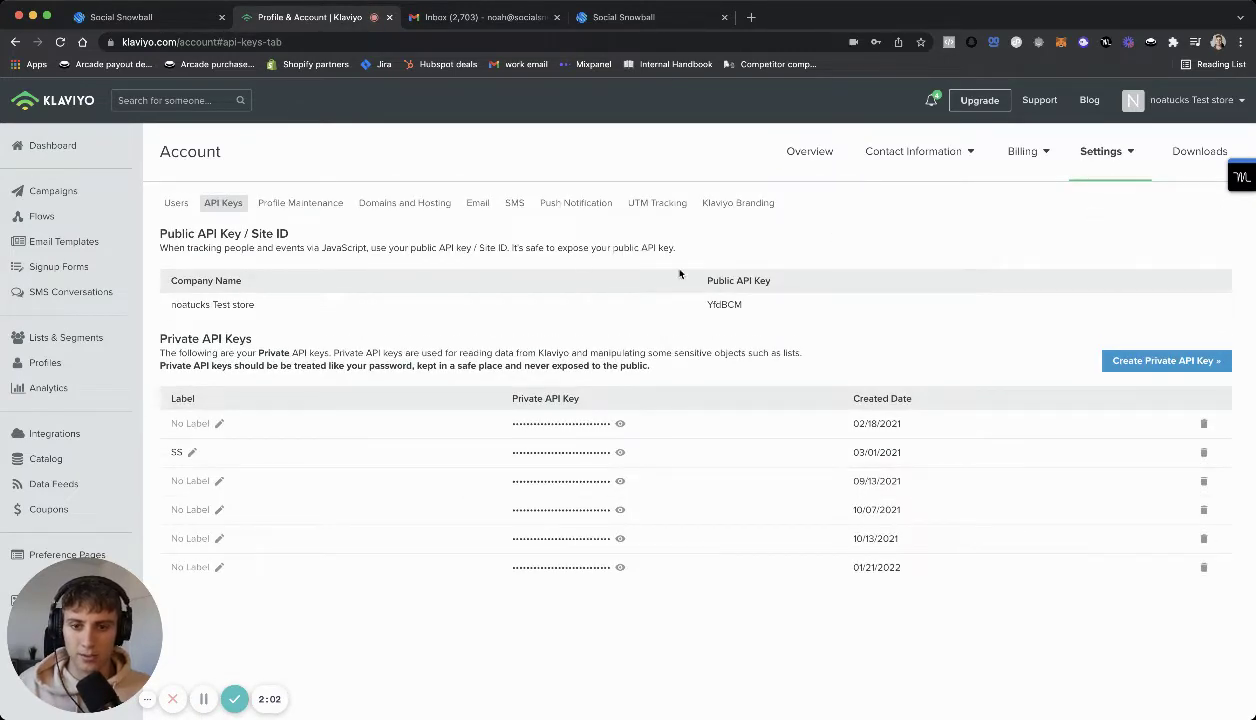
Step: Copy Klaviyo's public API key into Social Snowball's Klaviyo API Public Key field
{"action": "double_click", "coordinate": [722, 305]}
{"action": "key", "text": "ctrl+c"}
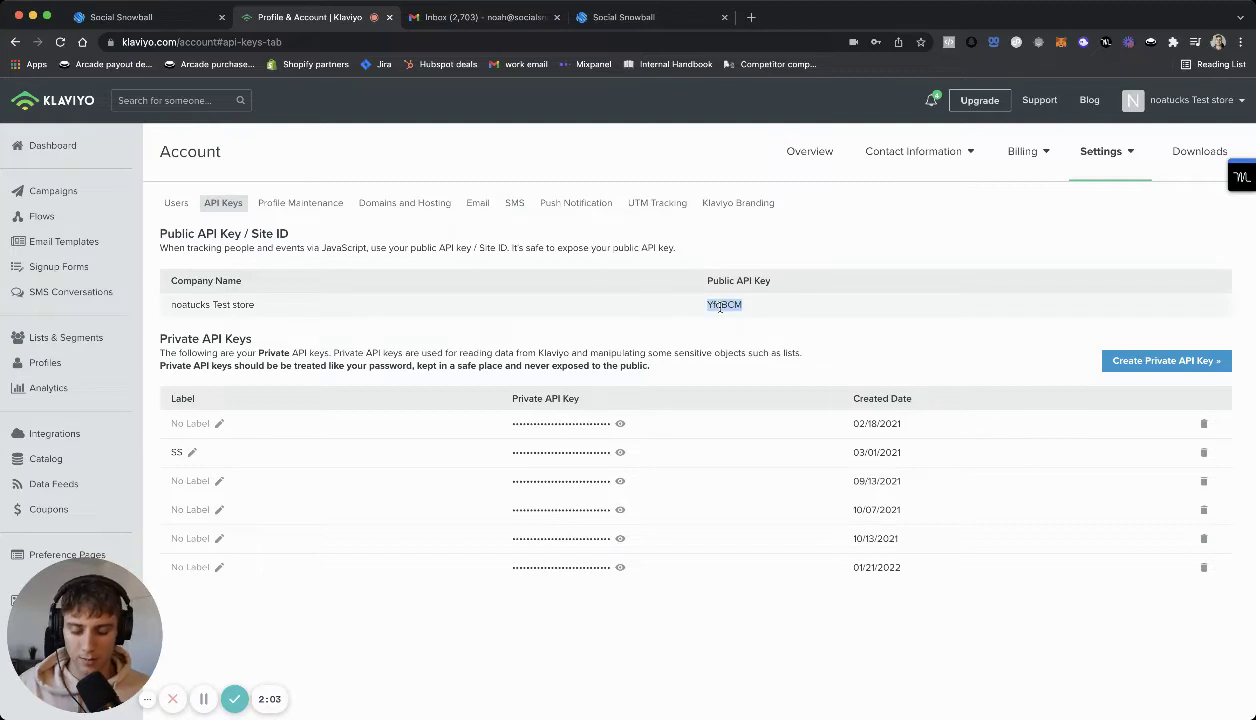
{"action": "left_click", "coordinate": [188, 22]}
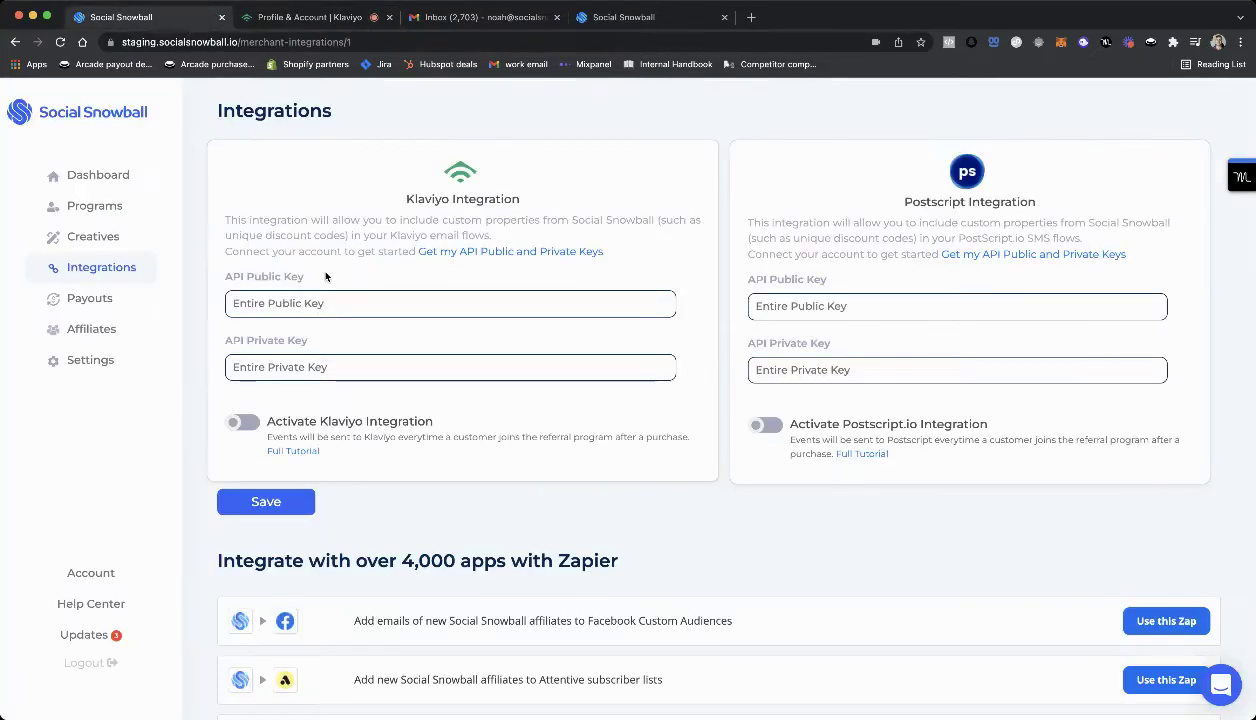
{"action": "left_click", "coordinate": [321, 303]}
{"action": "key", "text": "ctrl+v"}
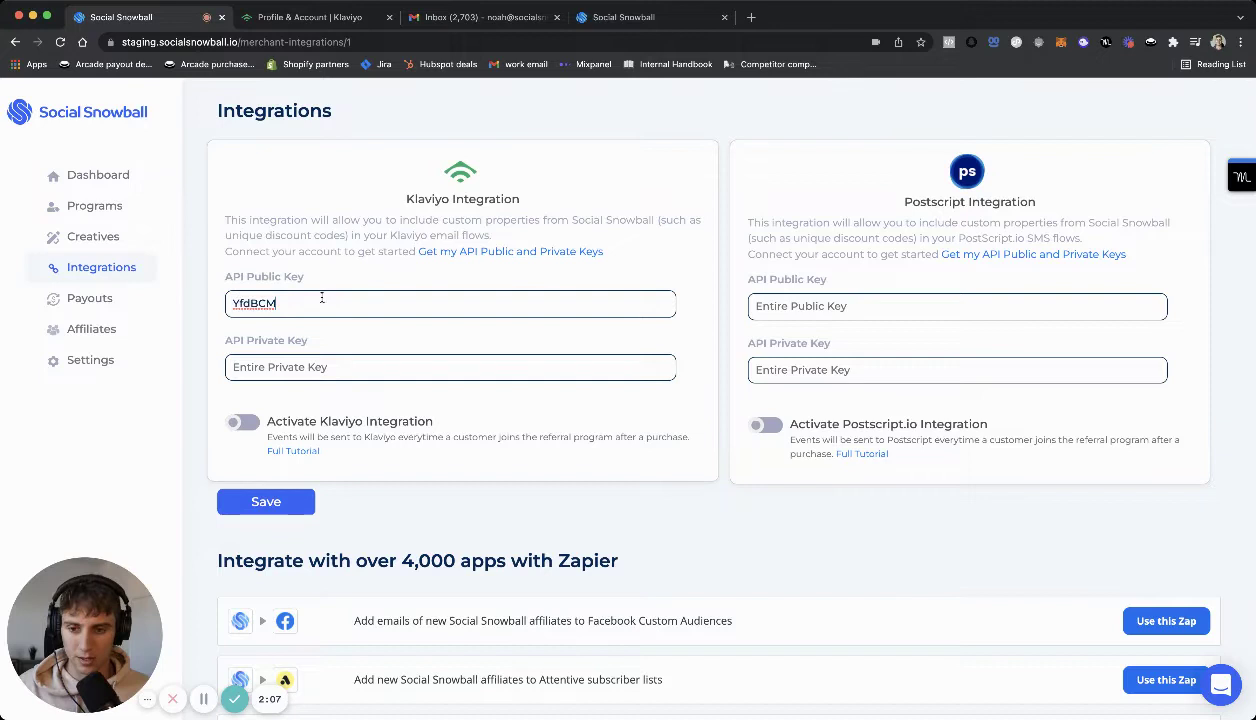
Step: Create a new private API key and label the first private key 'social snowball'
{"action": "left_click", "coordinate": [330, 17]}
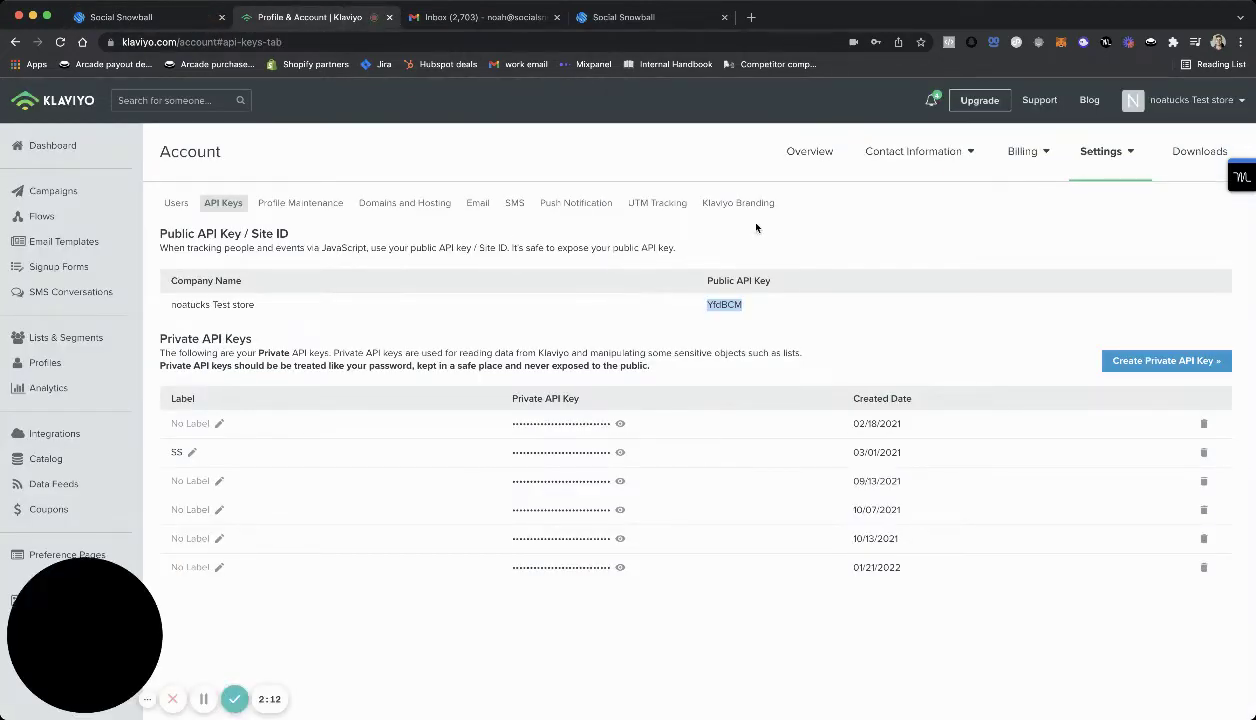
{"action": "left_click", "coordinate": [1150, 366]}
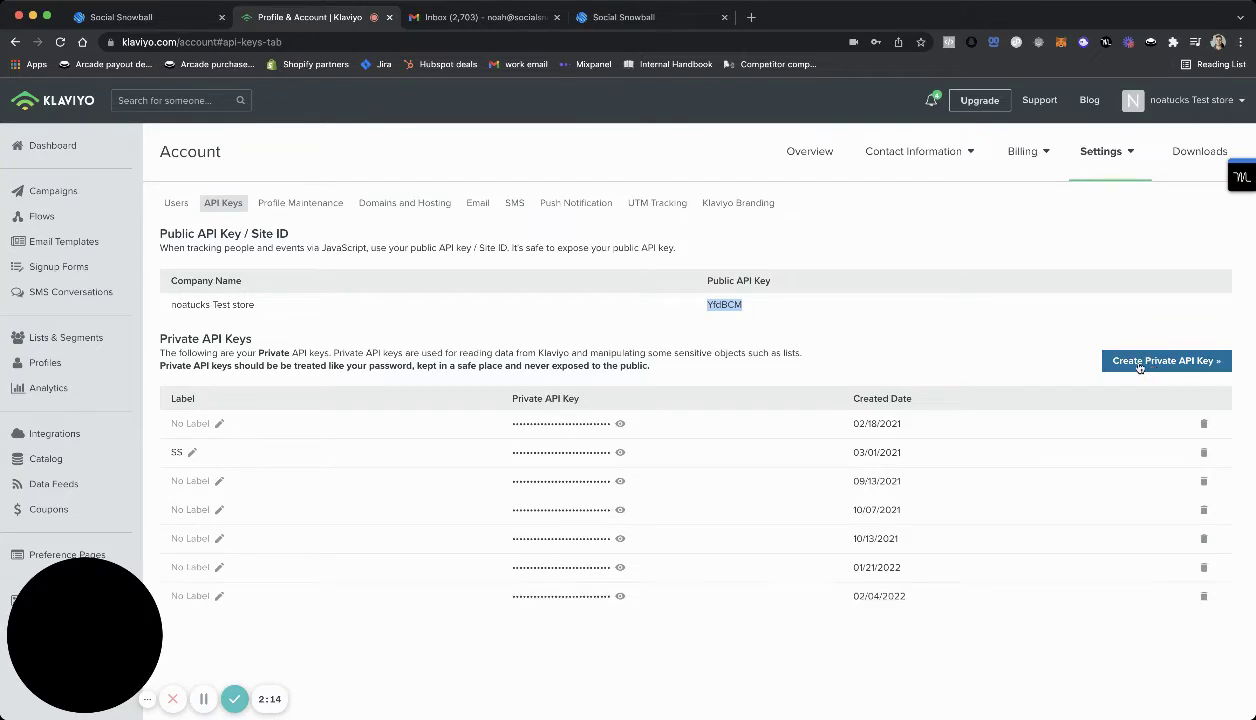
{"action": "left_click", "coordinate": [219, 423]}
{"action": "left_click", "coordinate": [496, 236]}
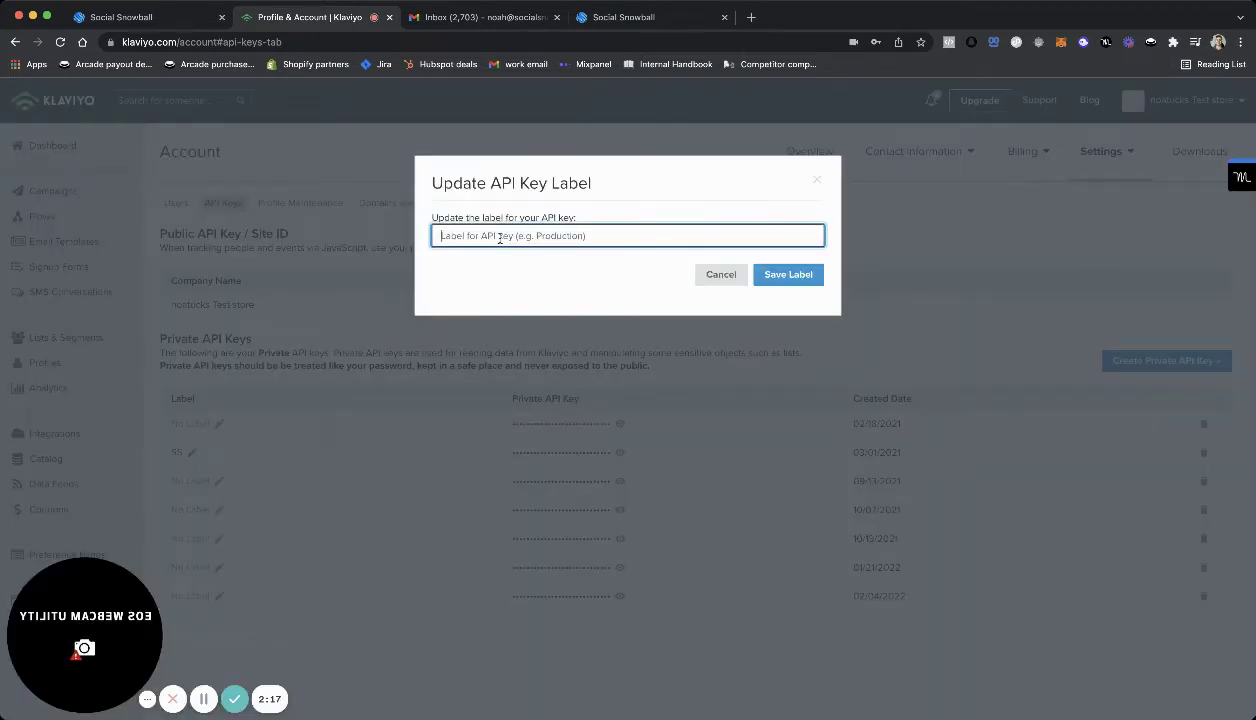
{"action": "type", "text": "socia"}
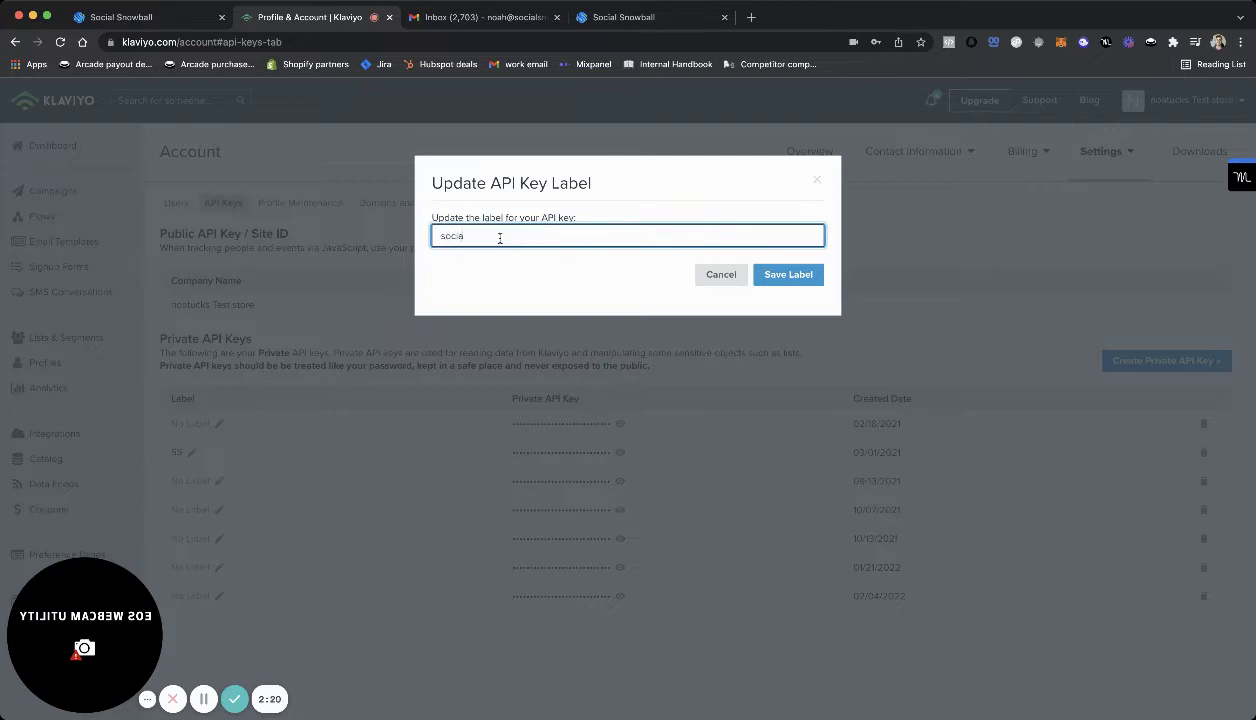
{"action": "type", "text": "l snowball"}
{"action": "left_click", "coordinate": [798, 278]}
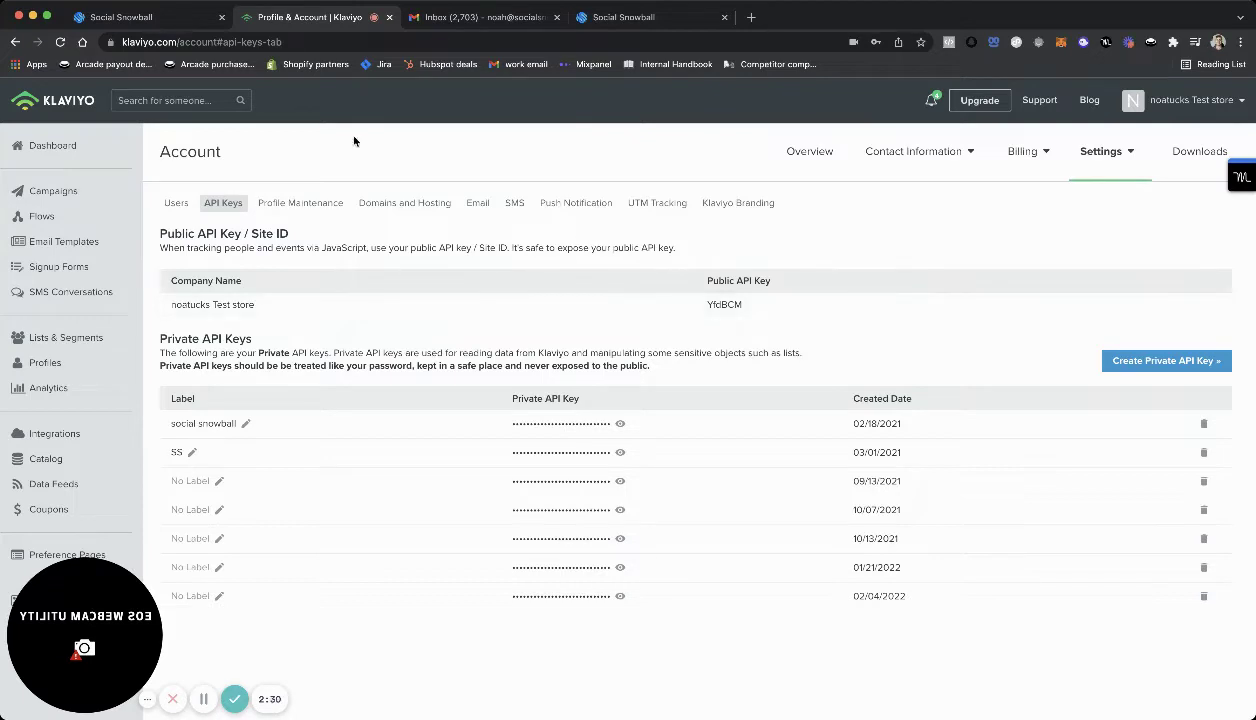
Step: Clear the public key mistakenly pasted into Social Snowball's API Private Key field
{"action": "left_click", "coordinate": [172, 18]}
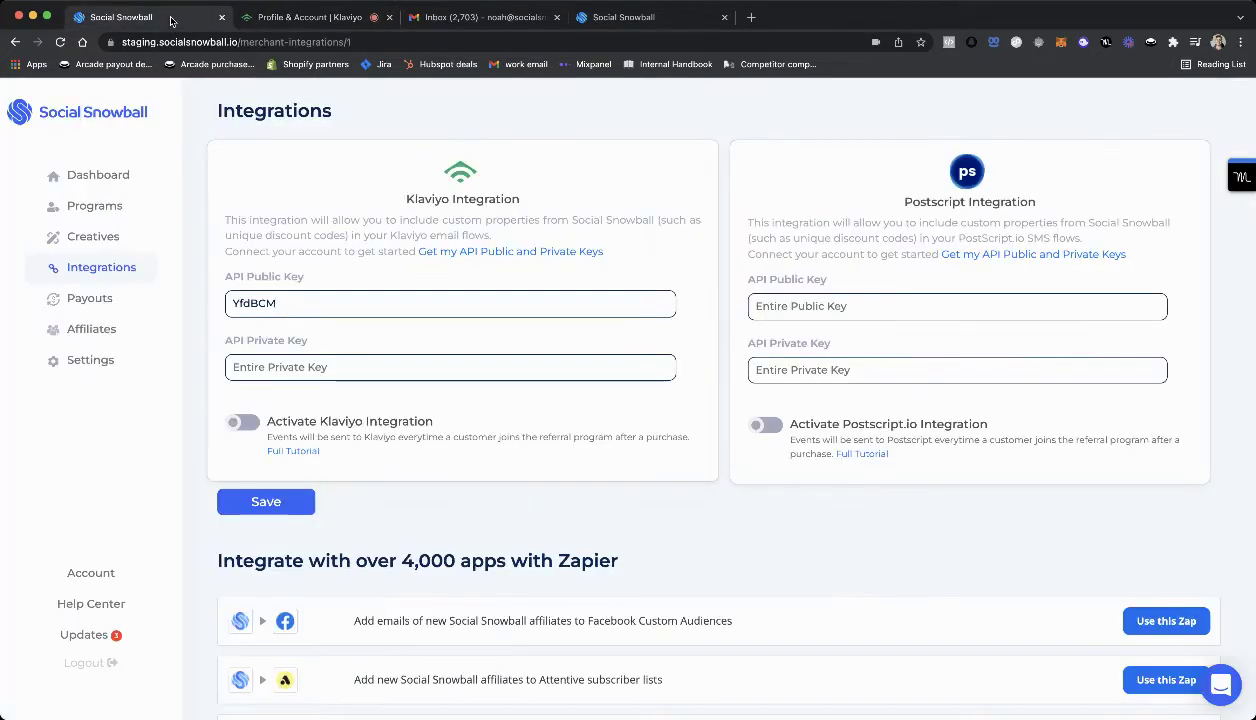
{"action": "left_click", "coordinate": [400, 366]}
{"action": "key", "text": "ctrl+v"}
{"action": "key", "text": "ctrl+a"}
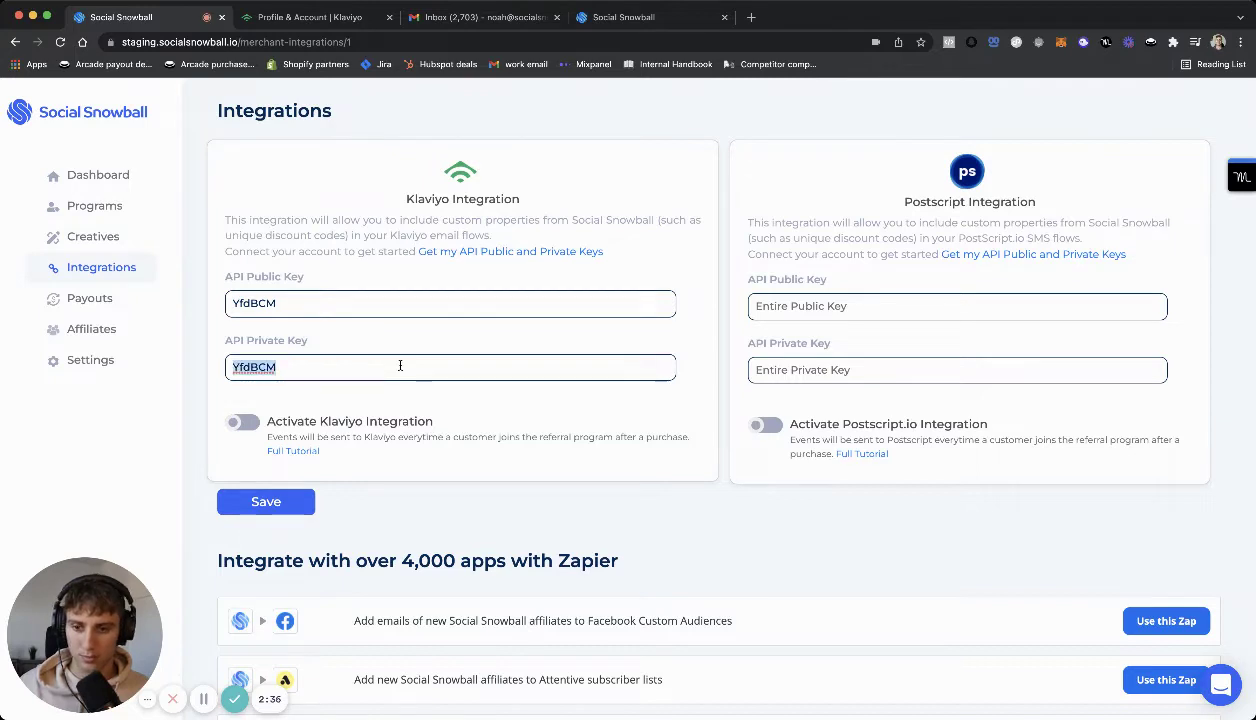
{"action": "key", "text": "BackSpace"}
Step: Paste the 'social snowball' private key into API Private Key, enable the Klaviyo integration and save
{"action": "key", "text": "ctrl+Tab"}
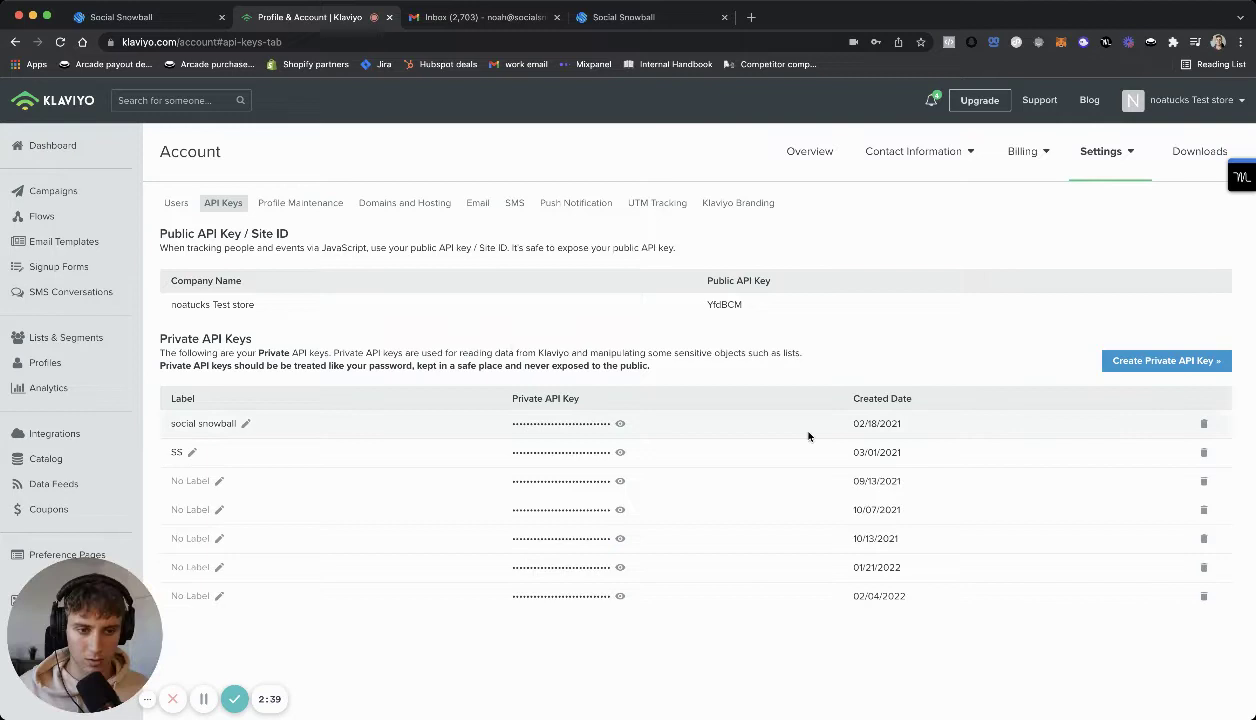
{"action": "left_click", "coordinate": [620, 423]}
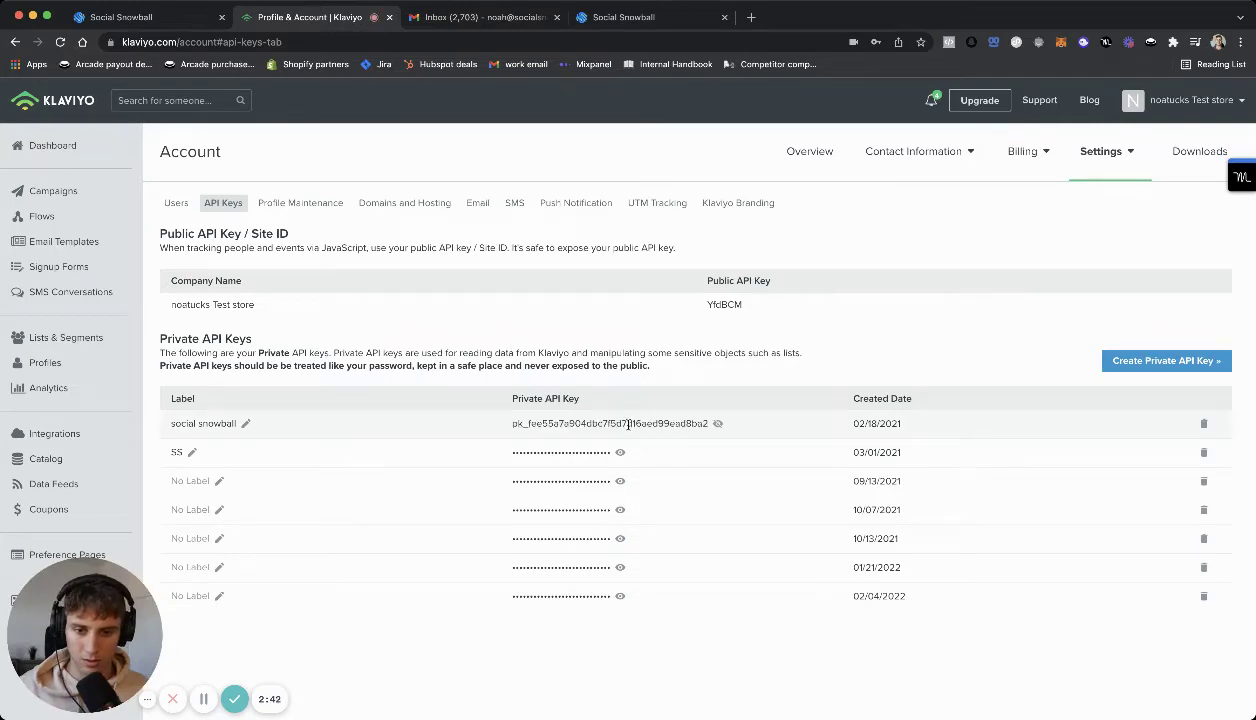
{"action": "double_click", "coordinate": [694, 424]}
{"action": "key", "text": "ctrl+c"}
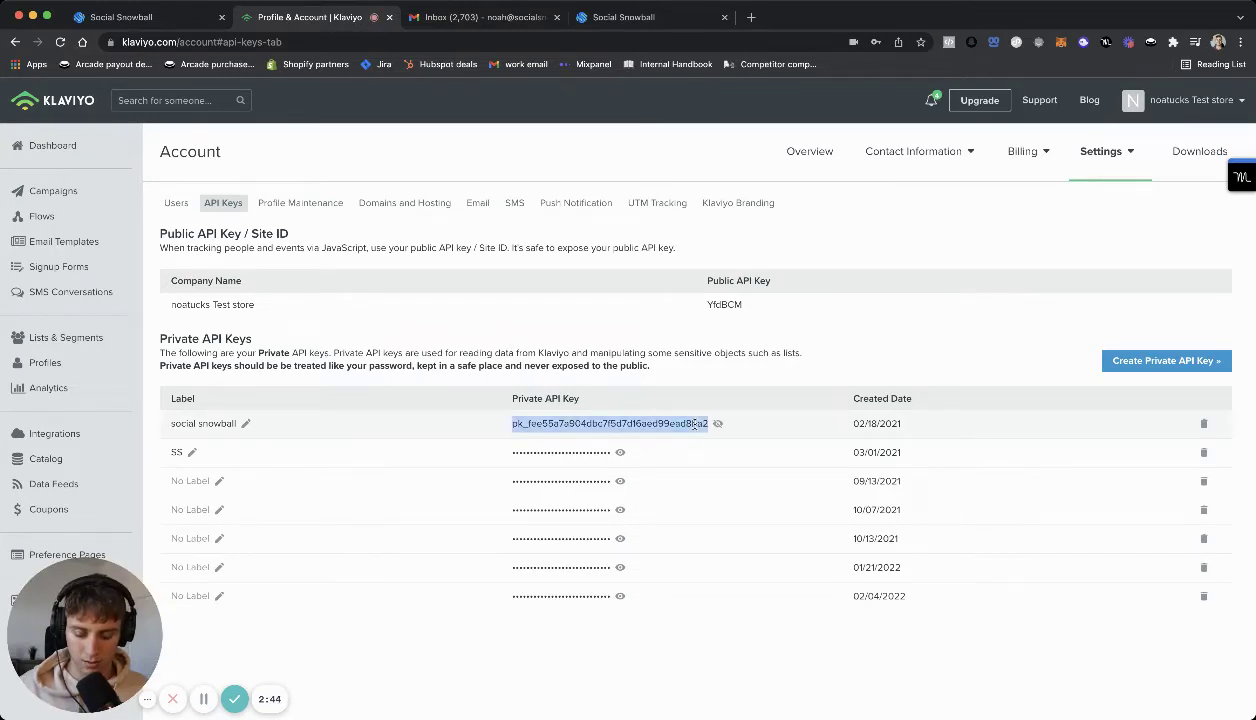
{"action": "left_click", "coordinate": [186, 17]}
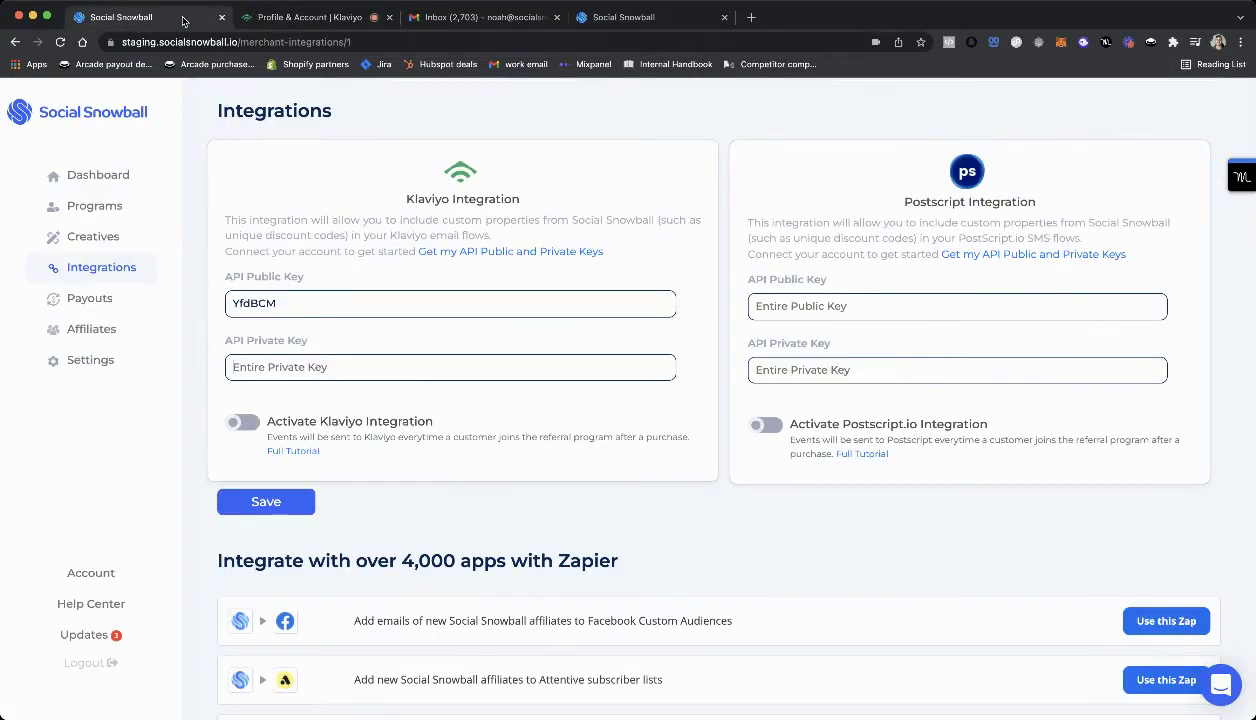
{"action": "left_click", "coordinate": [381, 367]}
{"action": "key", "text": "ctrl+v"}
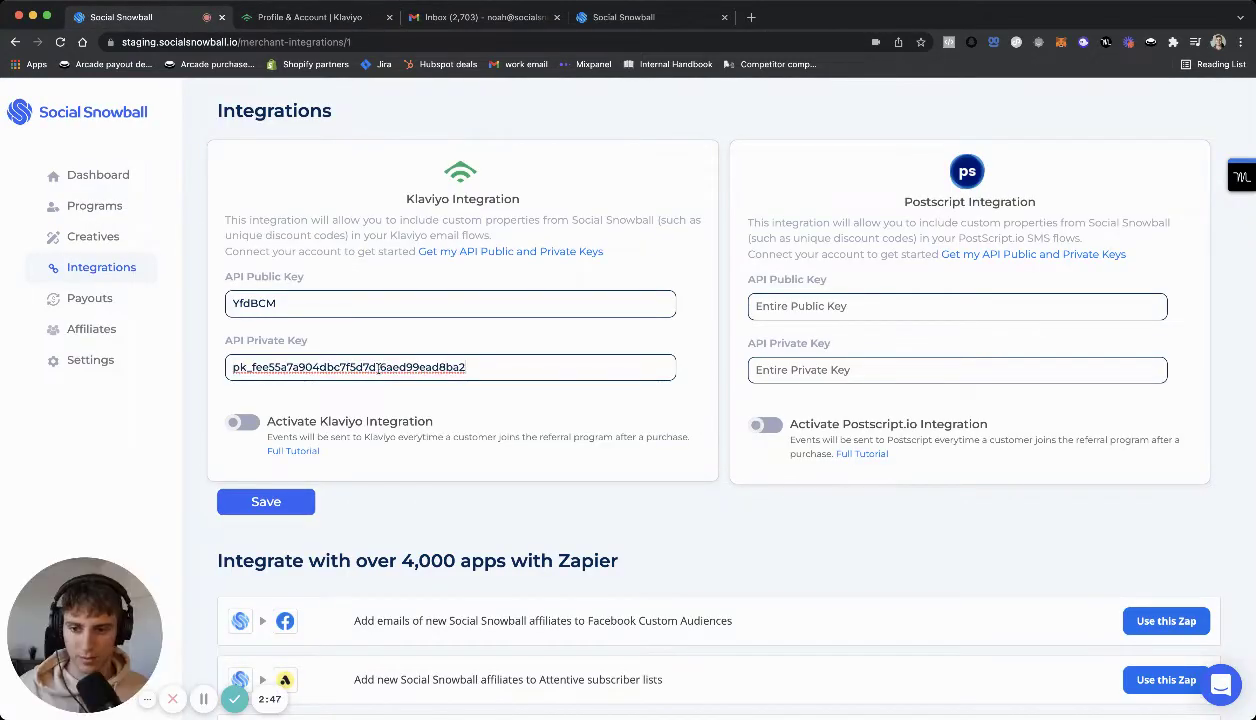
{"action": "left_click", "coordinate": [243, 421]}
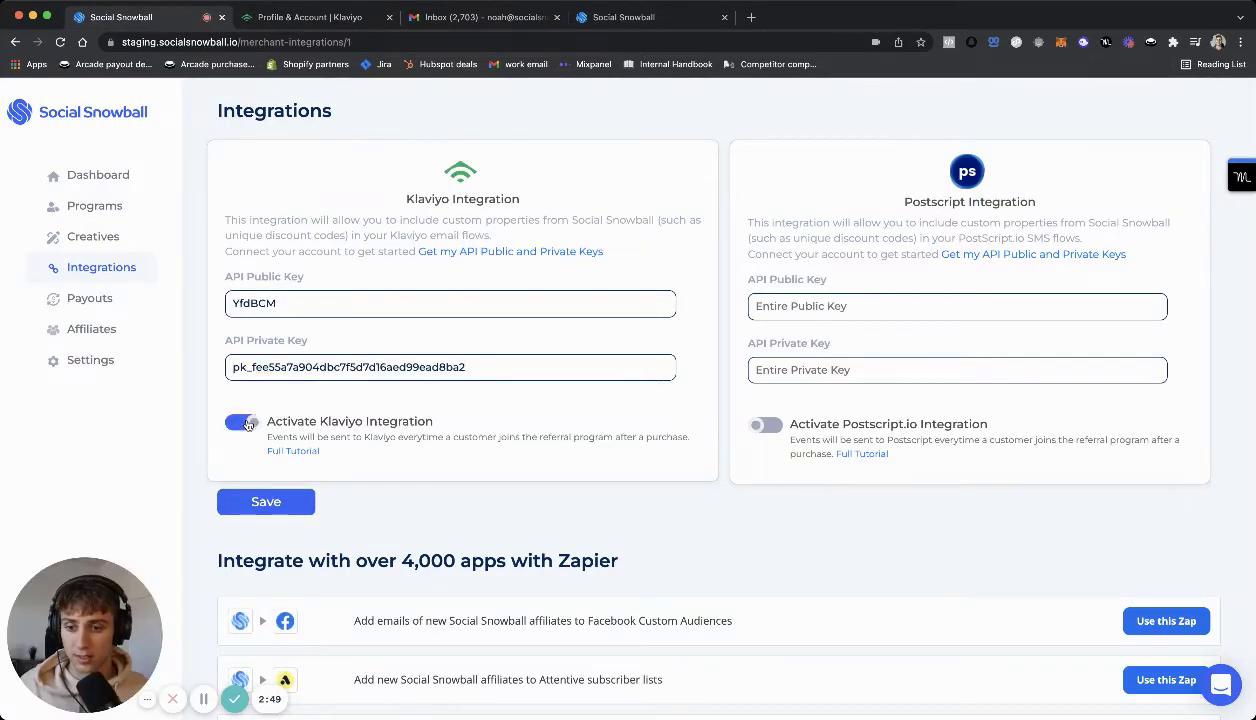
{"action": "left_click", "coordinate": [277, 504]}
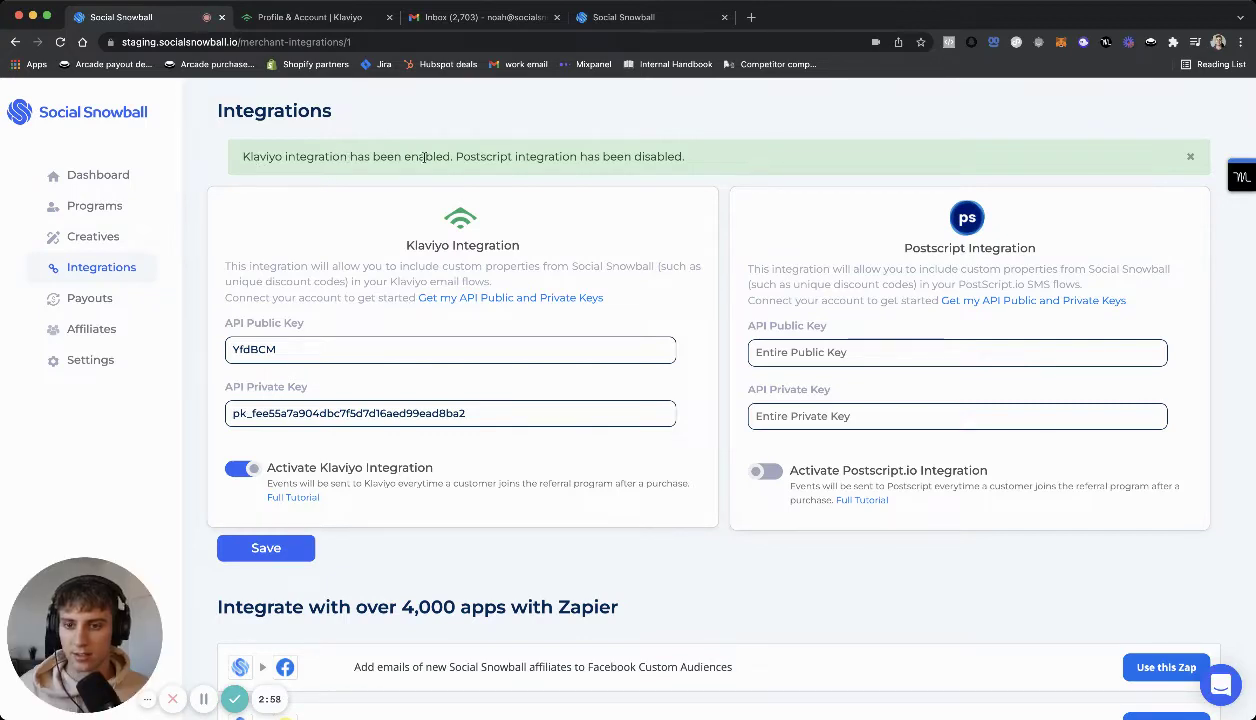
Step: Return to Klaviyo and browse the profile's activity feed on the way to the Flows list
{"action": "left_click", "coordinate": [318, 18]}
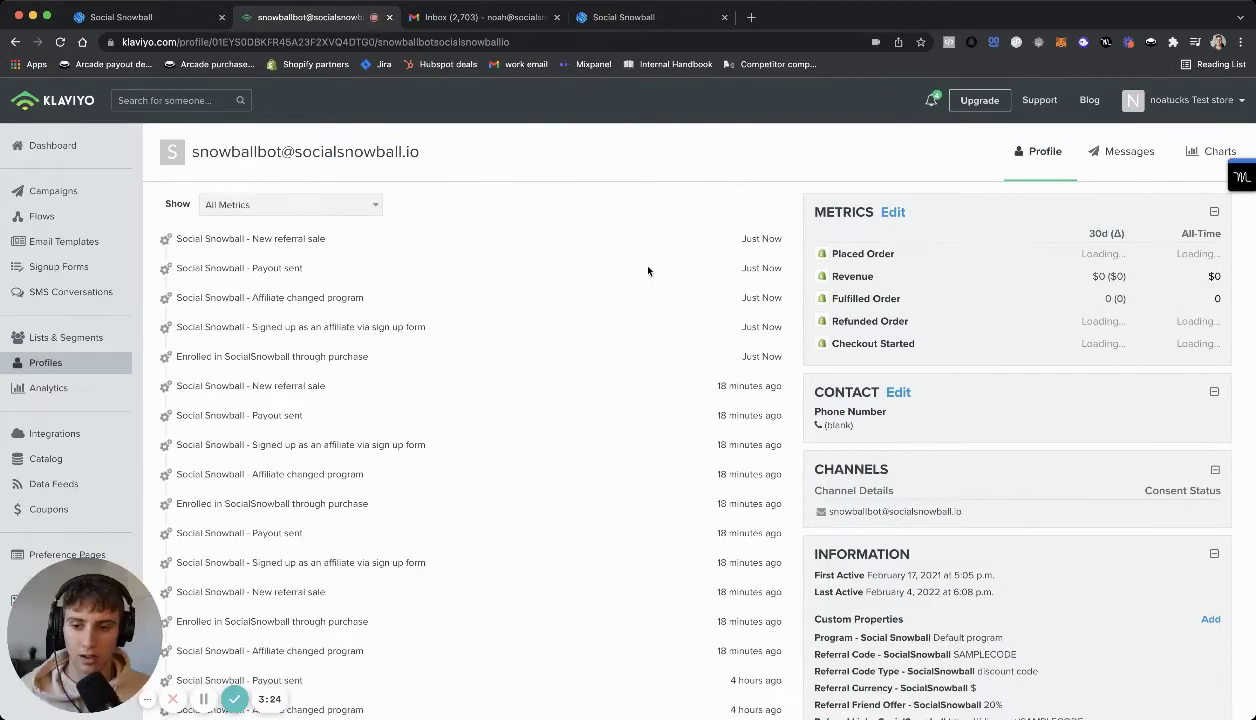
{"action": "scroll", "coordinate": [950, 347], "scroll_direction": "down", "scroll_amount": 3}
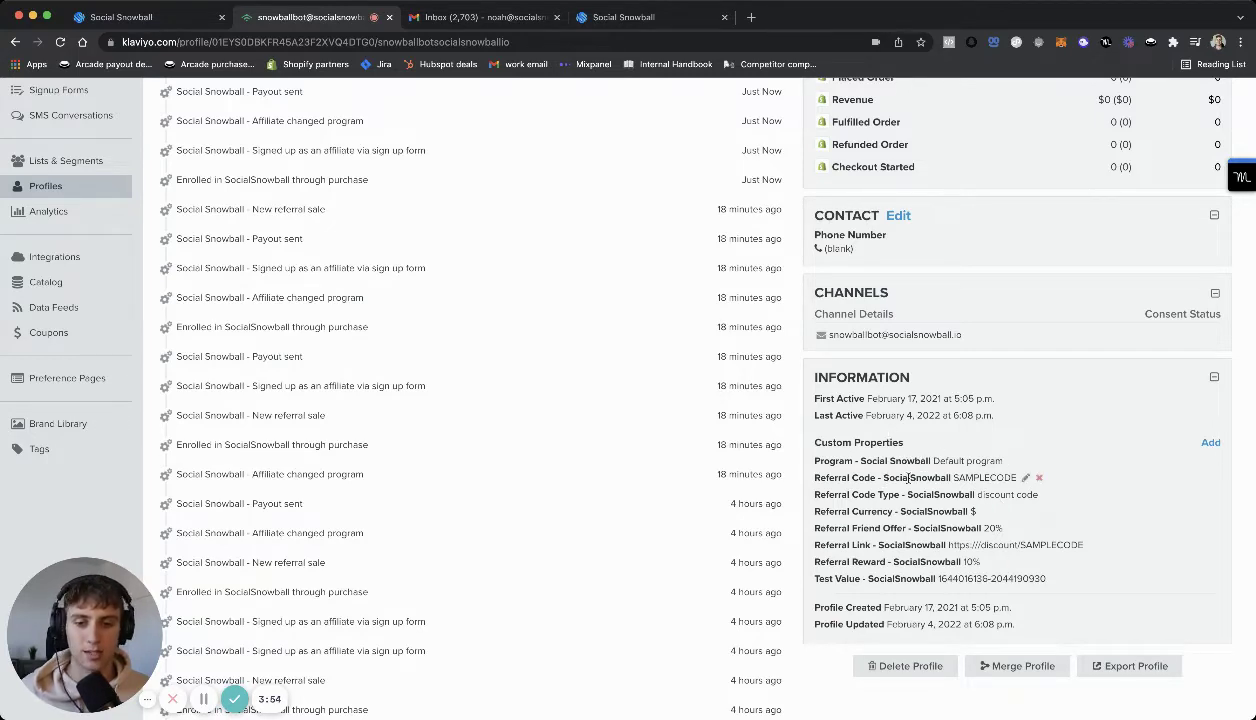
{"action": "scroll", "coordinate": [548, 403], "scroll_direction": "up", "scroll_amount": 3}
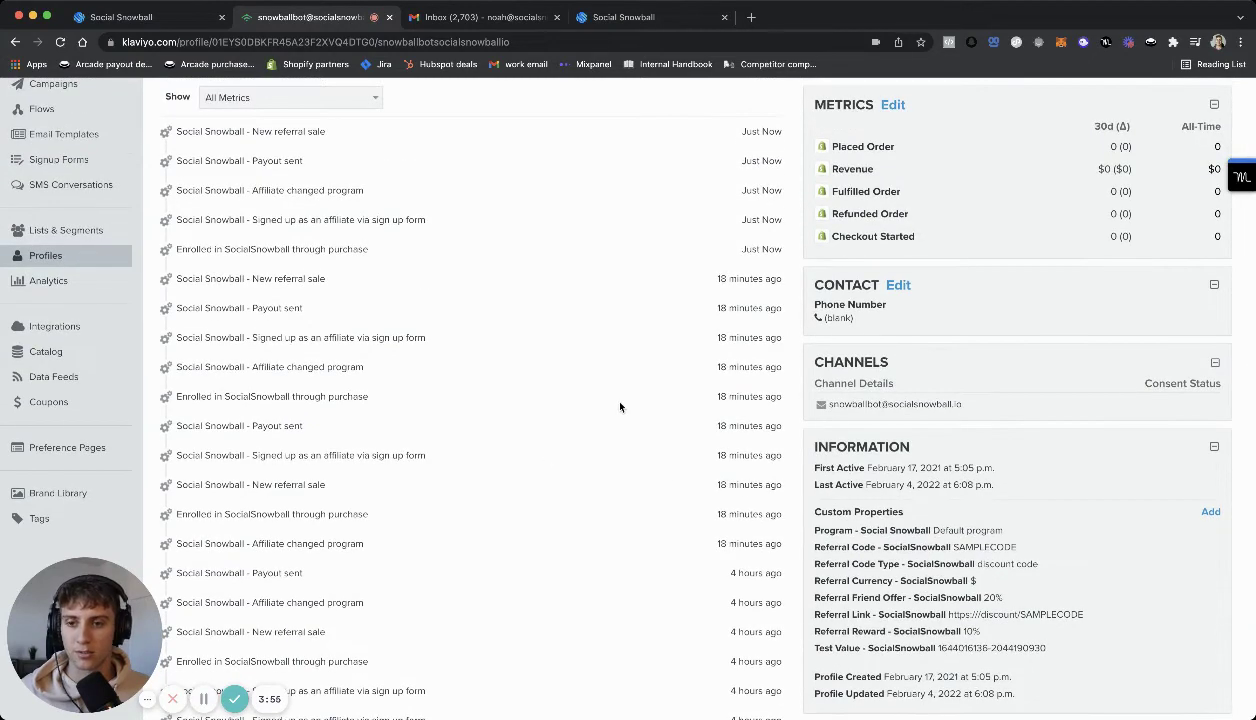
{"action": "scroll", "coordinate": [620, 407], "scroll_direction": "up", "scroll_amount": 1}
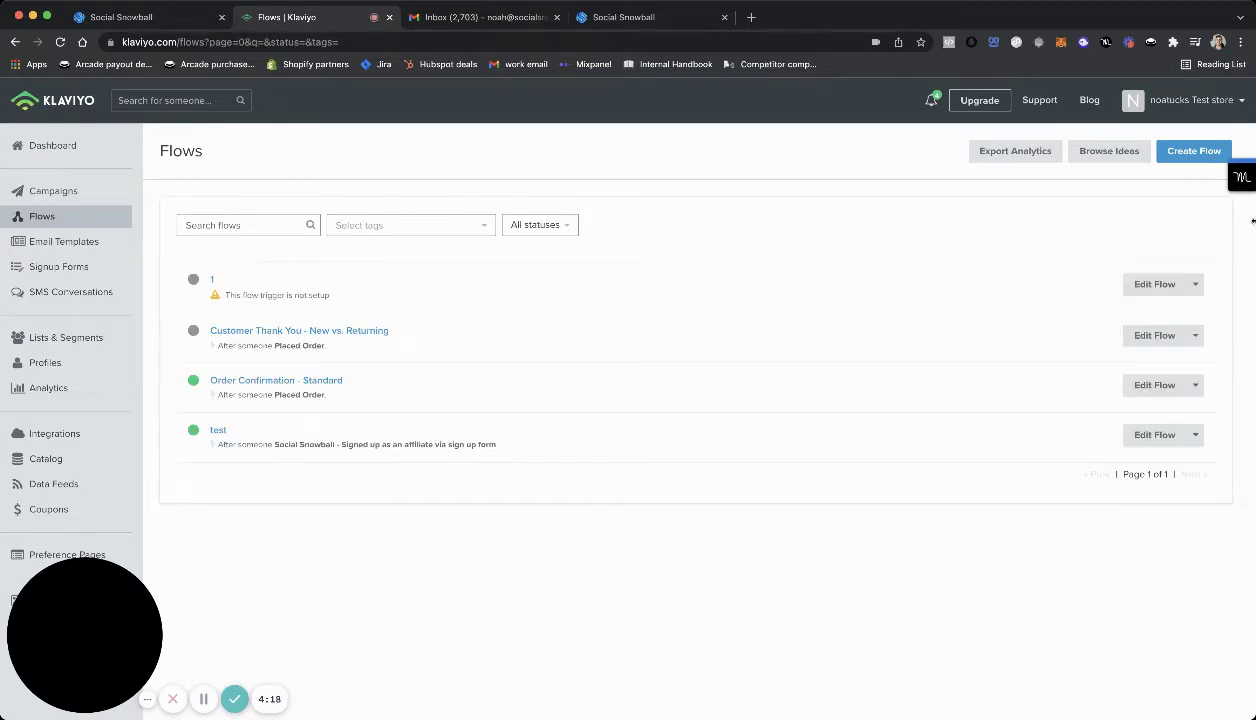
Step: Skip the Abandoned Cart Reminder template and create a blank flow from scratch named 'test'
{"action": "left_click", "coordinate": [1190, 156]}
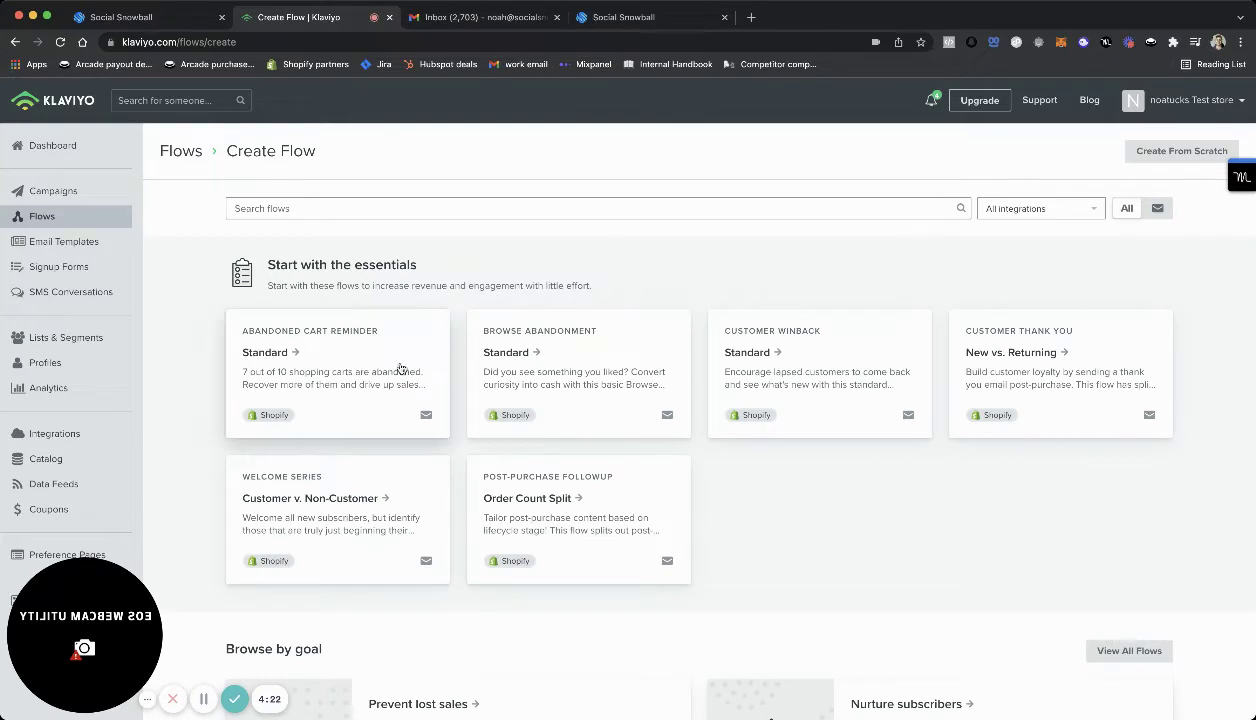
{"action": "left_click", "coordinate": [383, 374]}
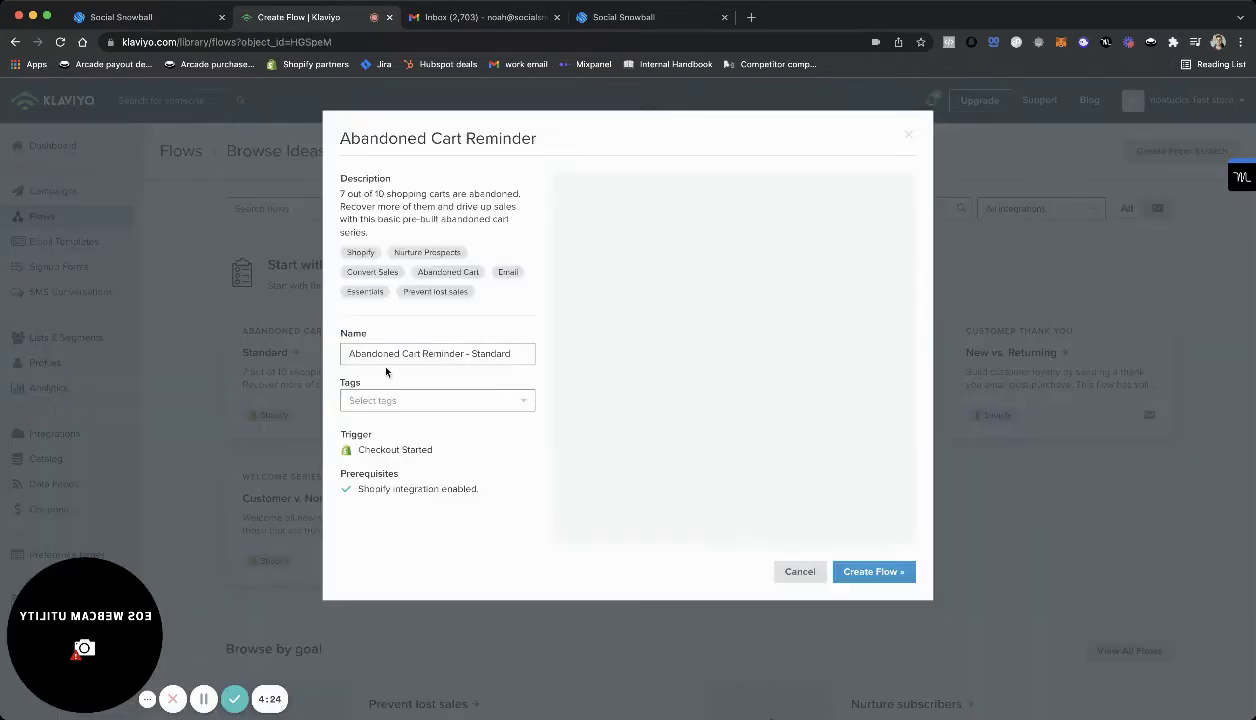
{"action": "left_click", "coordinate": [394, 355]}
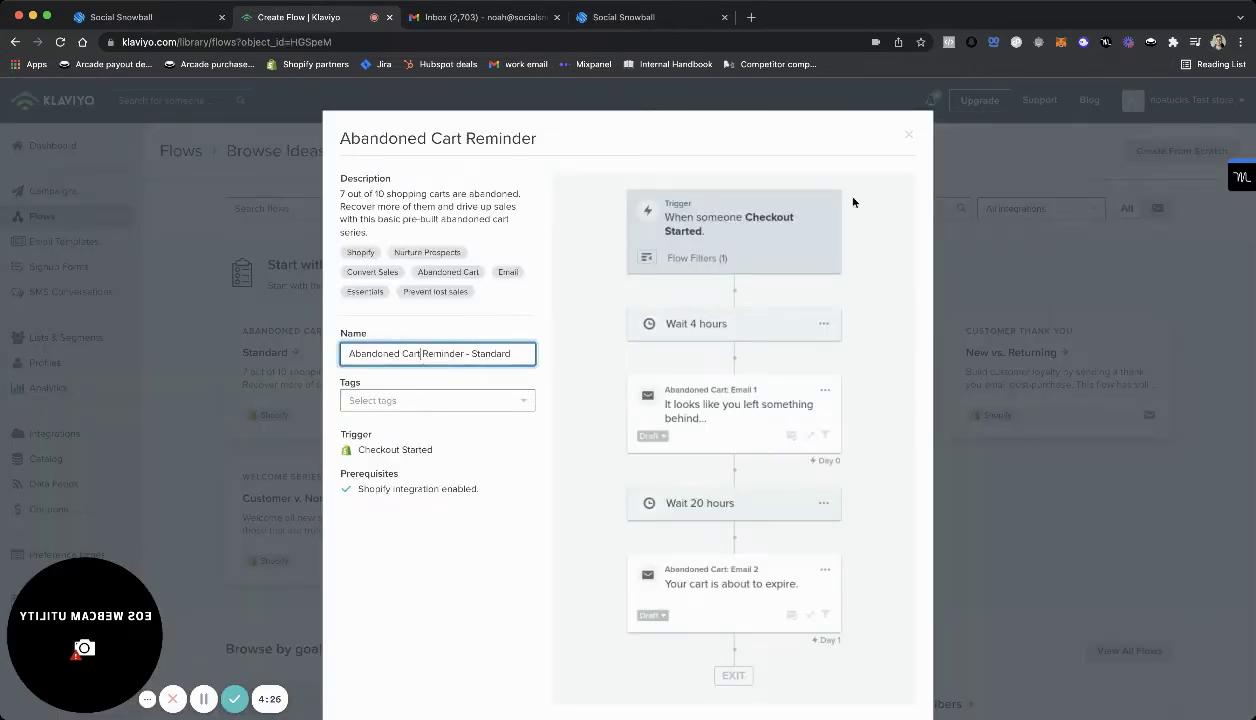
{"action": "left_click", "coordinate": [908, 134]}
{"action": "left_click", "coordinate": [1181, 151]}
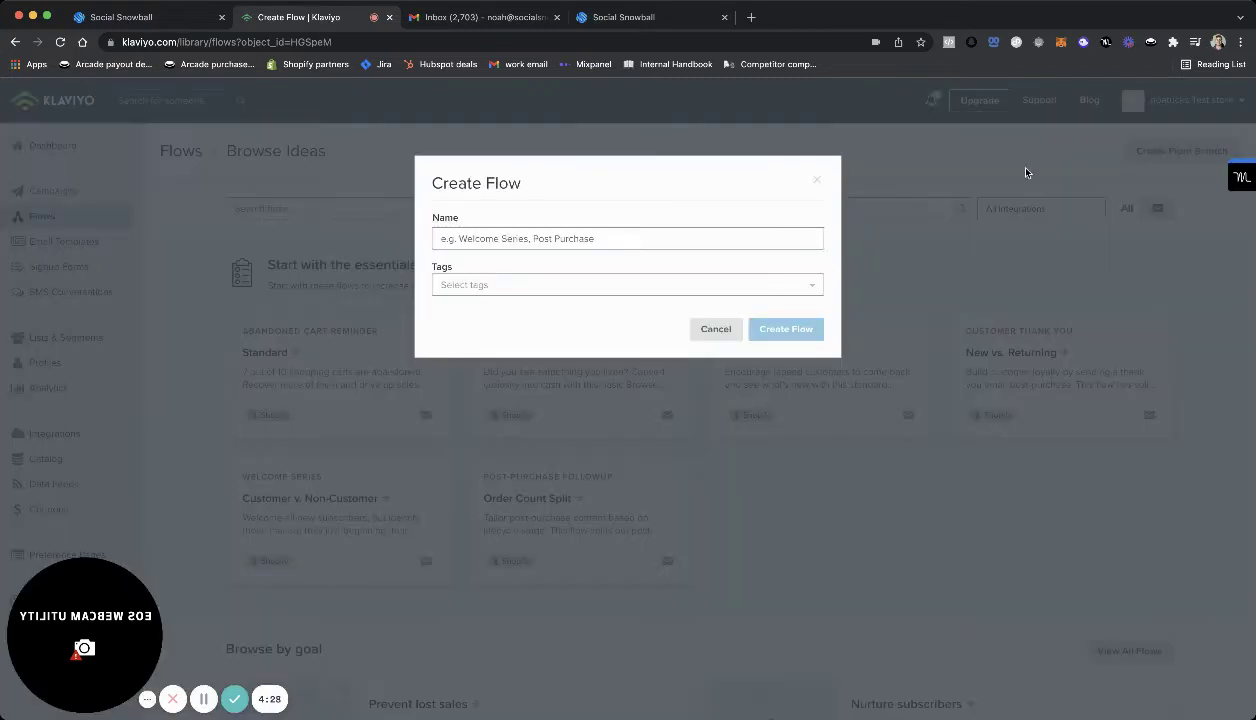
{"action": "left_click", "coordinate": [644, 237]}
{"action": "type", "text": "t"}
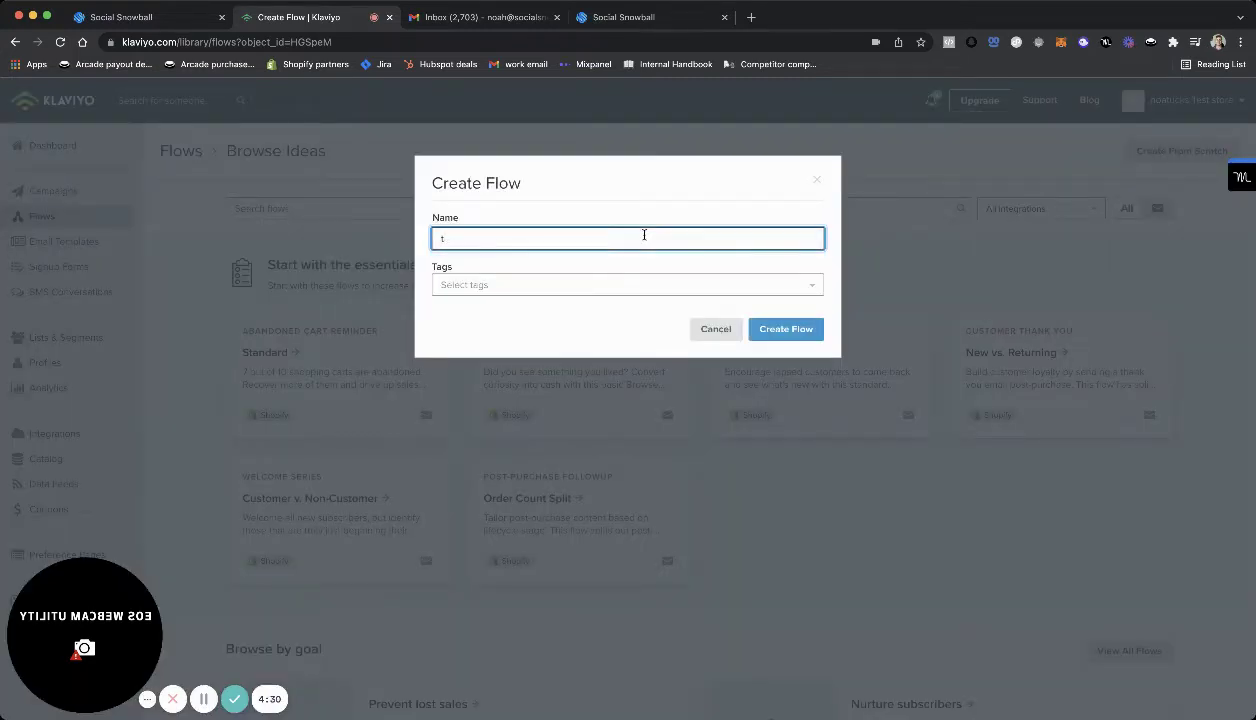
{"action": "type", "text": "est"}
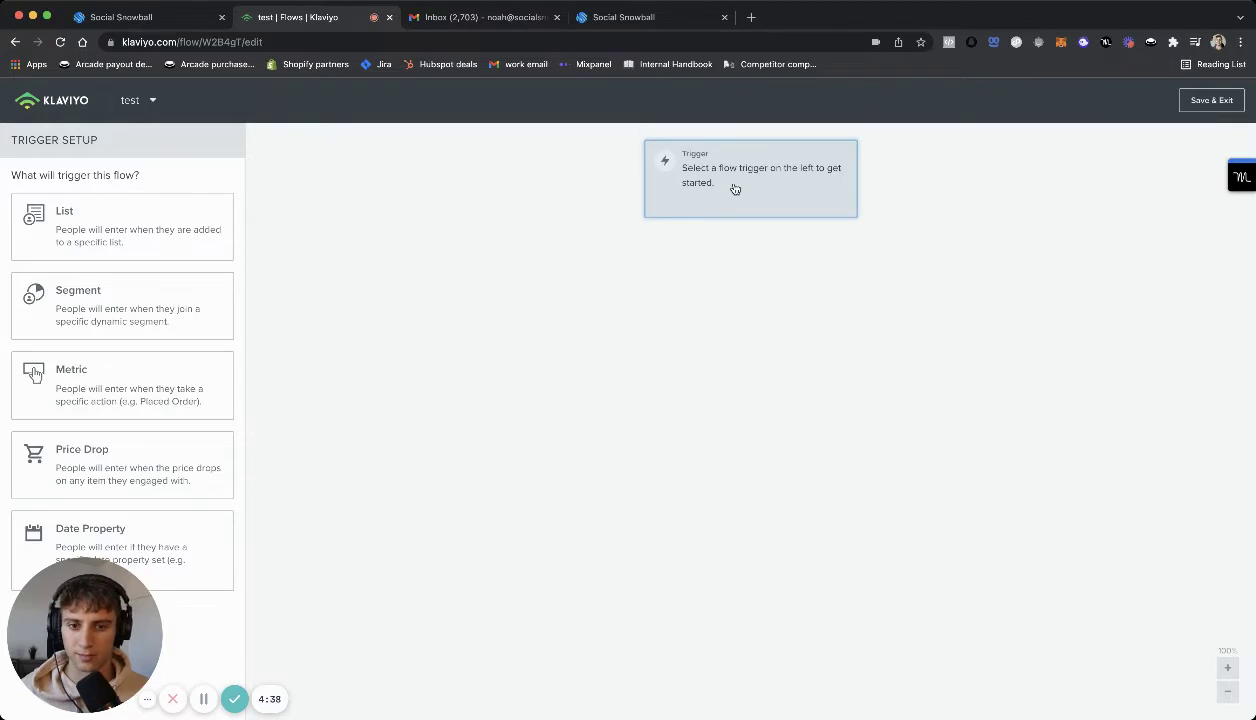
Step: Look through the Segment and List trigger options without choosing one
{"action": "left_click", "coordinate": [182, 305]}
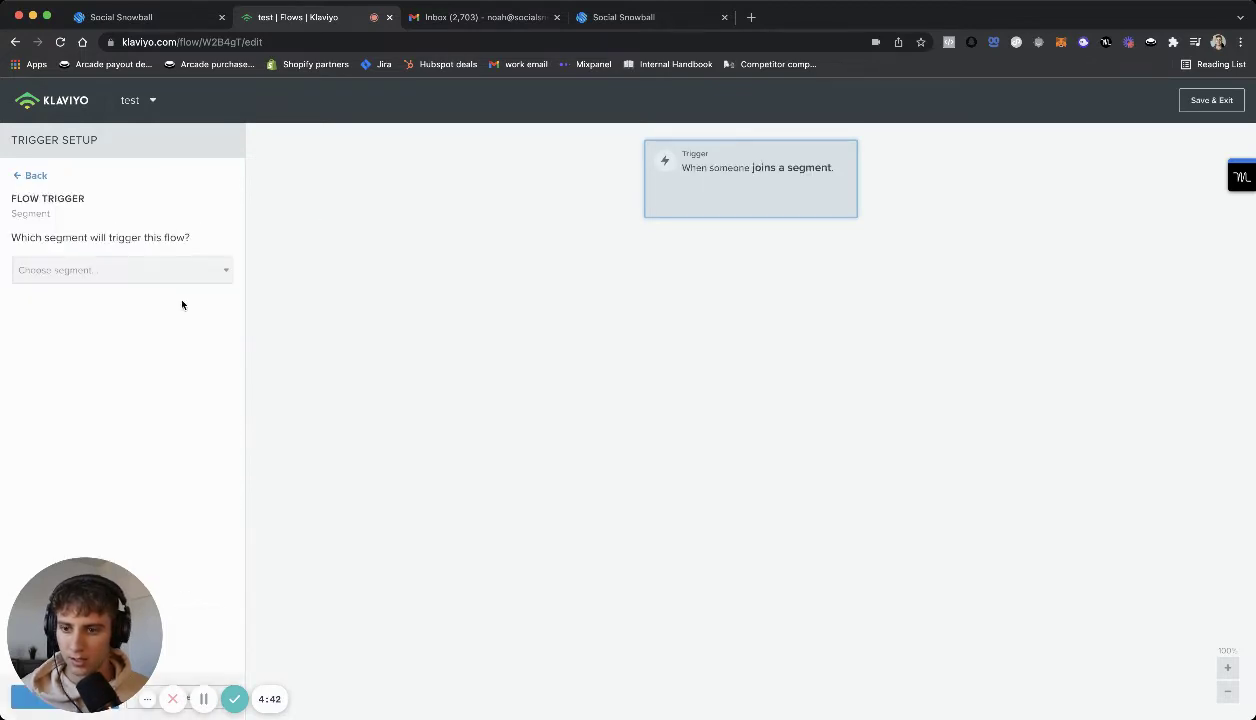
{"action": "left_click", "coordinate": [180, 277]}
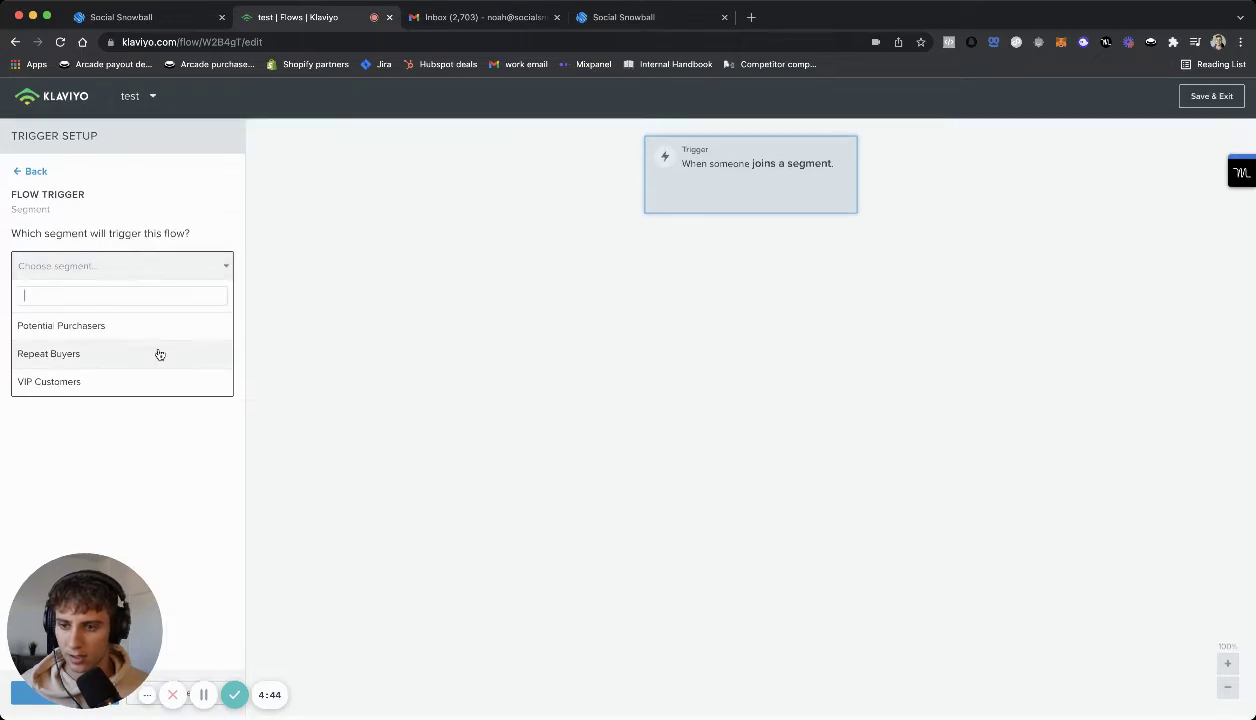
{"action": "left_click", "coordinate": [115, 215]}
{"action": "left_click", "coordinate": [37, 177]}
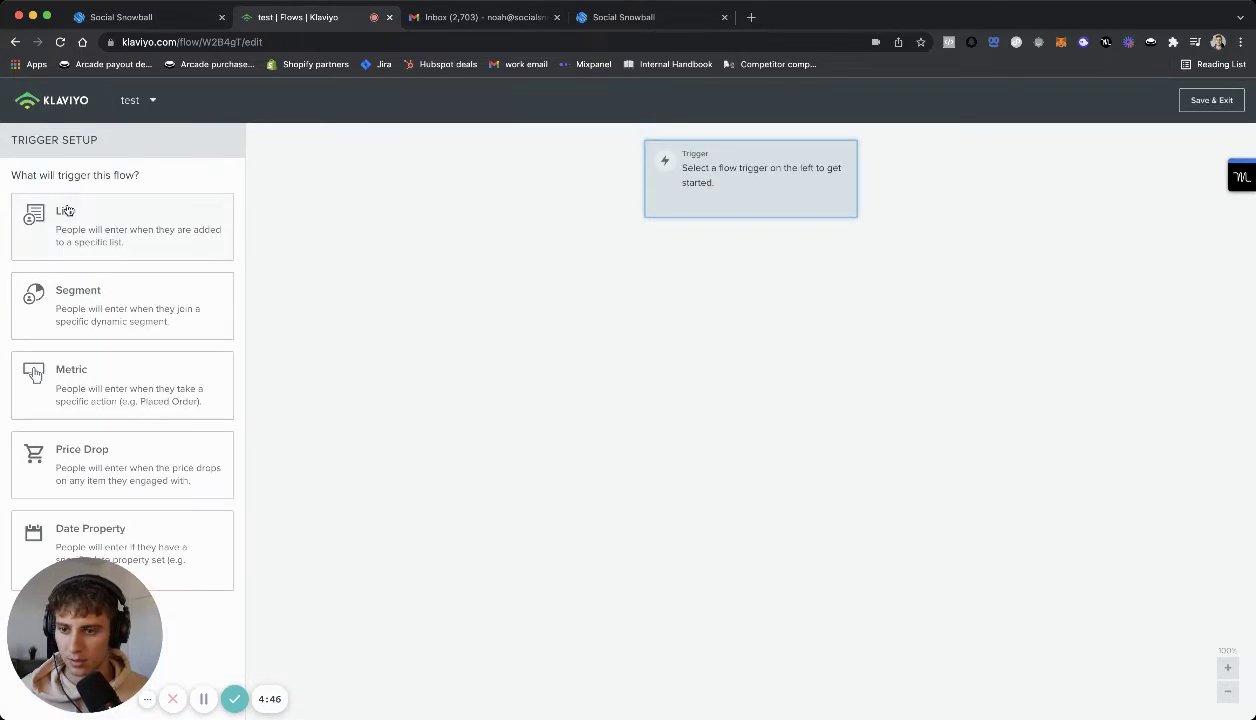
{"action": "left_click", "coordinate": [86, 214]}
{"action": "left_click", "coordinate": [120, 272]}
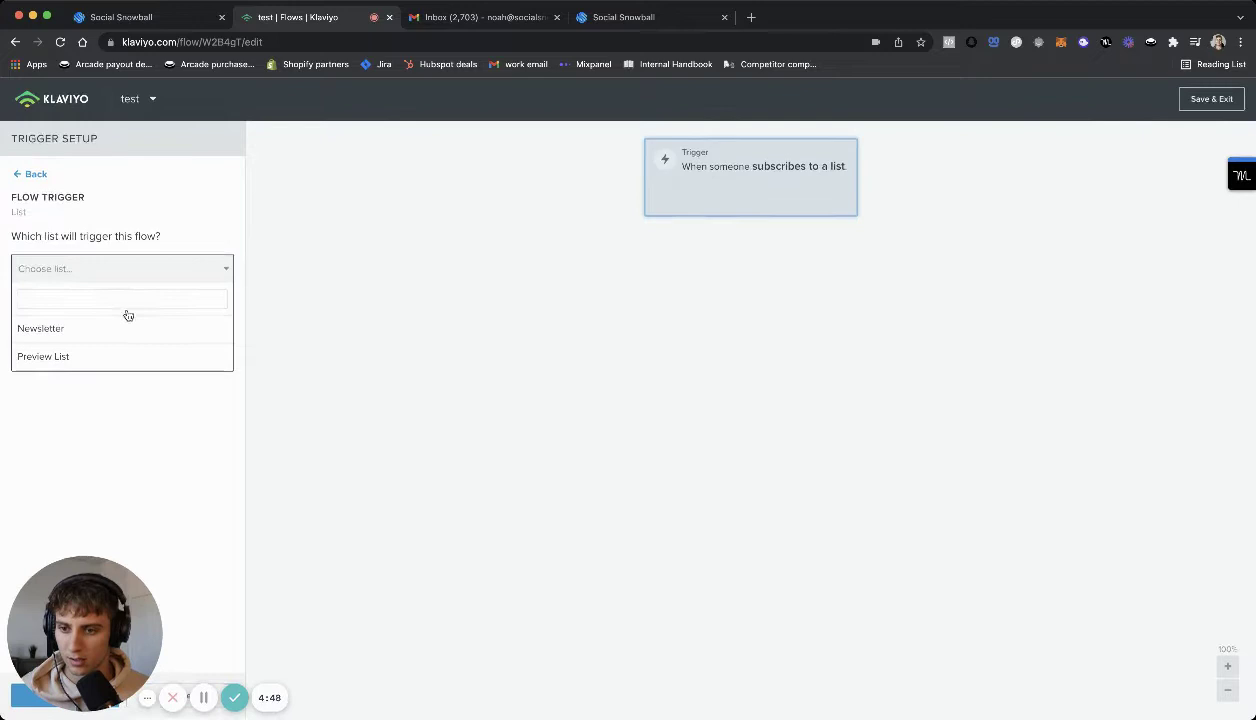
{"action": "left_click", "coordinate": [30, 176]}
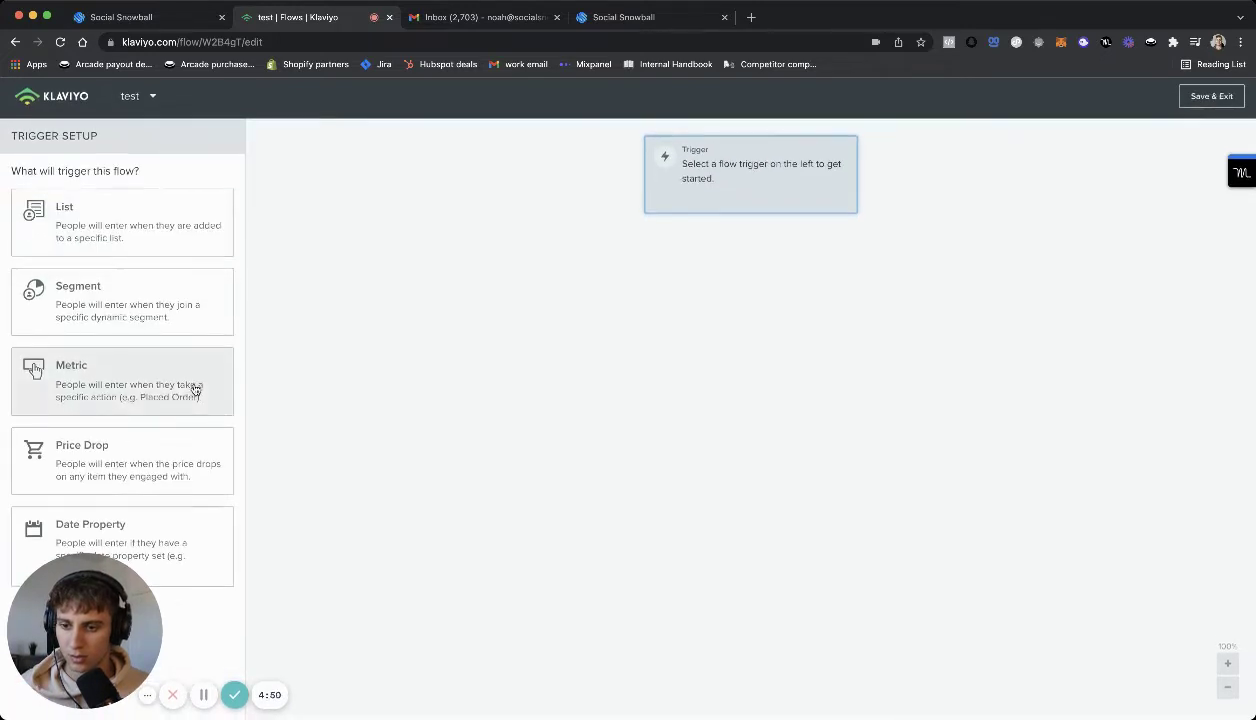
Step: Choose a Metric trigger and select Social Snowball - Payout sent
{"action": "left_click", "coordinate": [147, 383]}
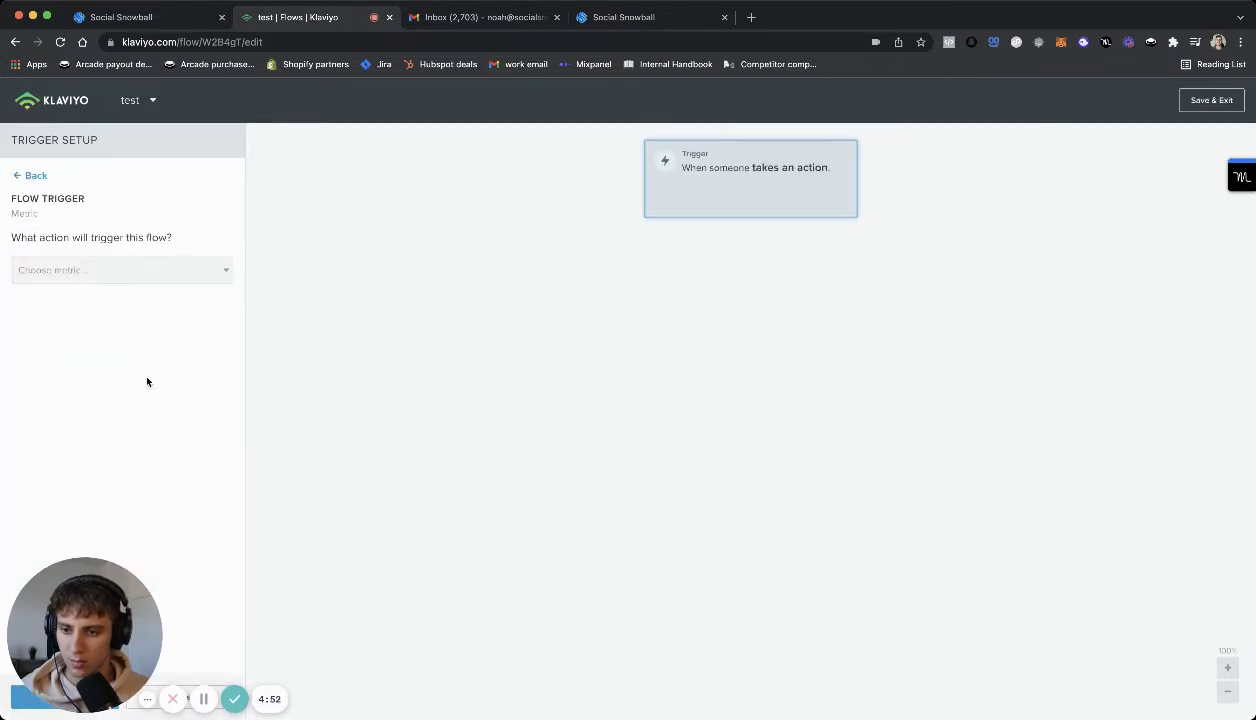
{"action": "left_click", "coordinate": [147, 274]}
{"action": "scroll", "coordinate": [147, 388], "scroll_direction": "down", "scroll_amount": 5}
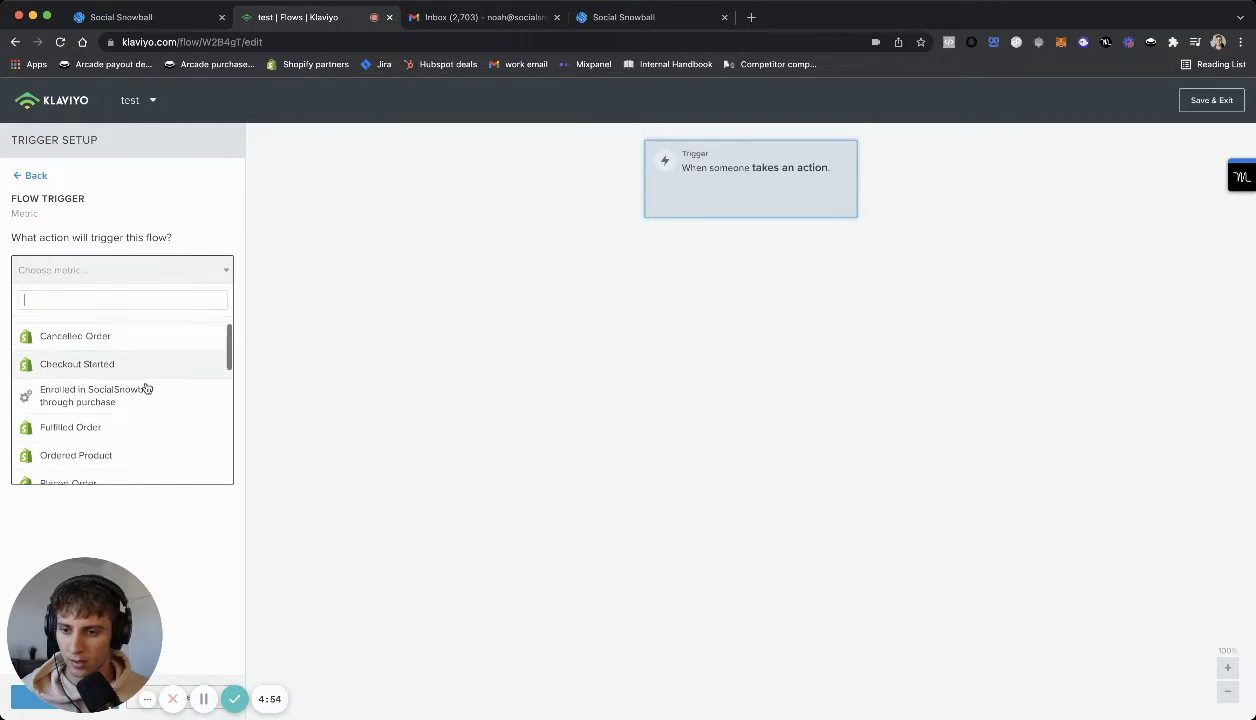
{"action": "scroll", "coordinate": [147, 388], "scroll_direction": "down", "scroll_amount": 1}
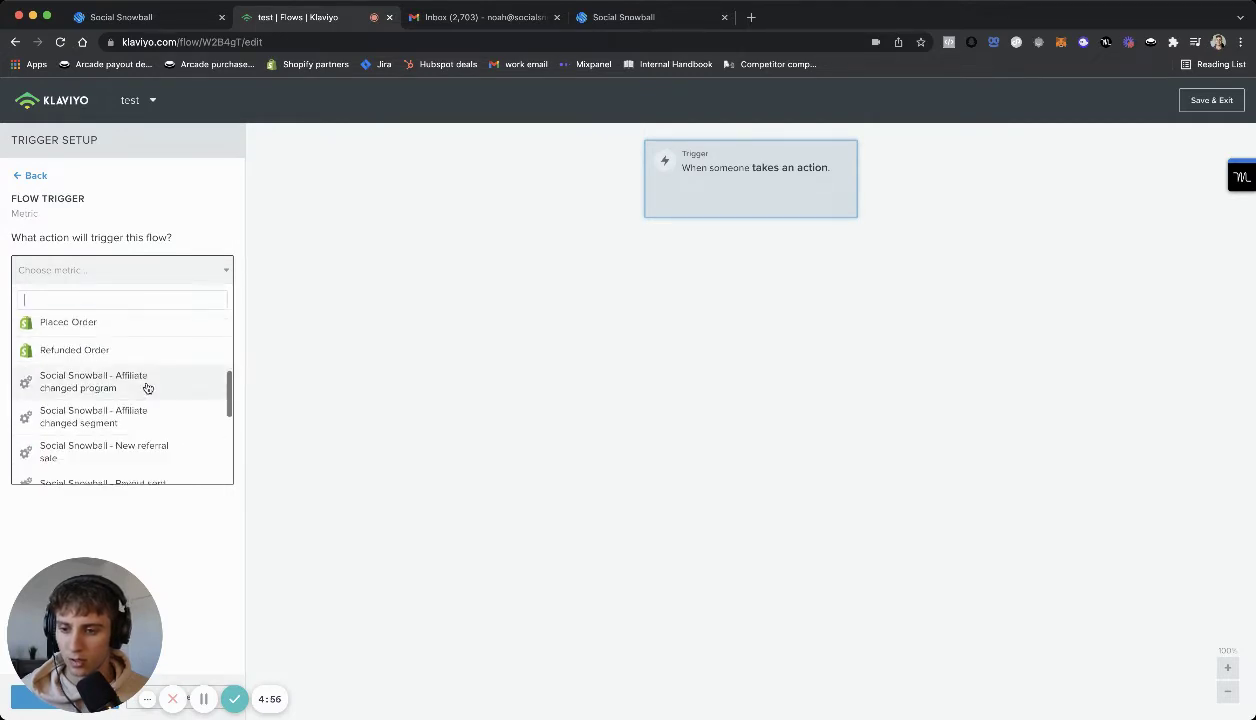
{"action": "scroll", "coordinate": [147, 388], "scroll_direction": "down", "scroll_amount": 1}
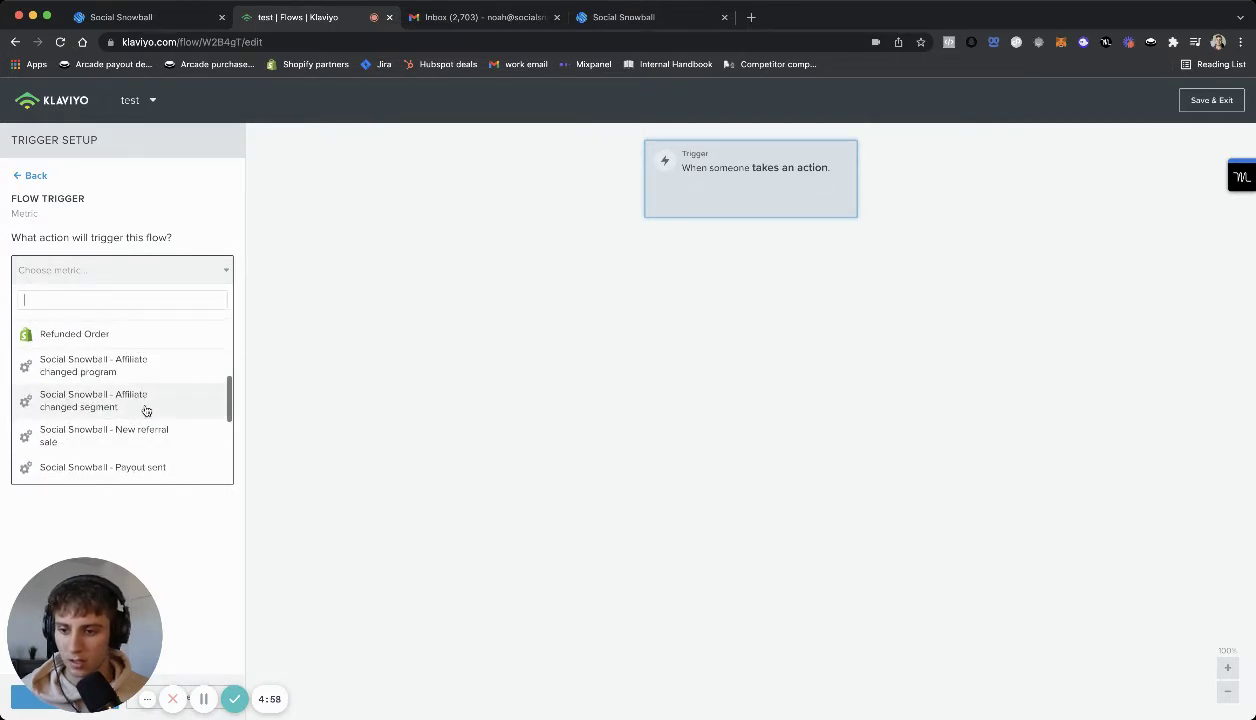
{"action": "scroll", "coordinate": [142, 415], "scroll_direction": "down", "scroll_amount": 2}
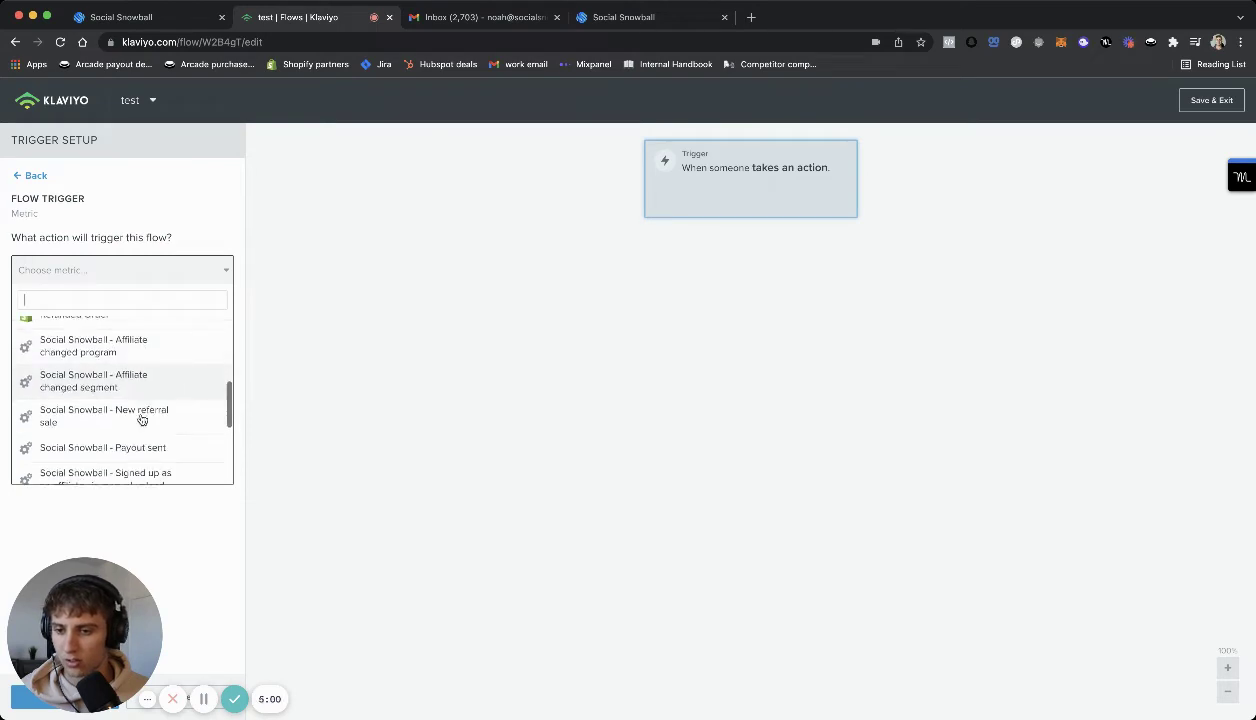
{"action": "left_click", "coordinate": [148, 400]}
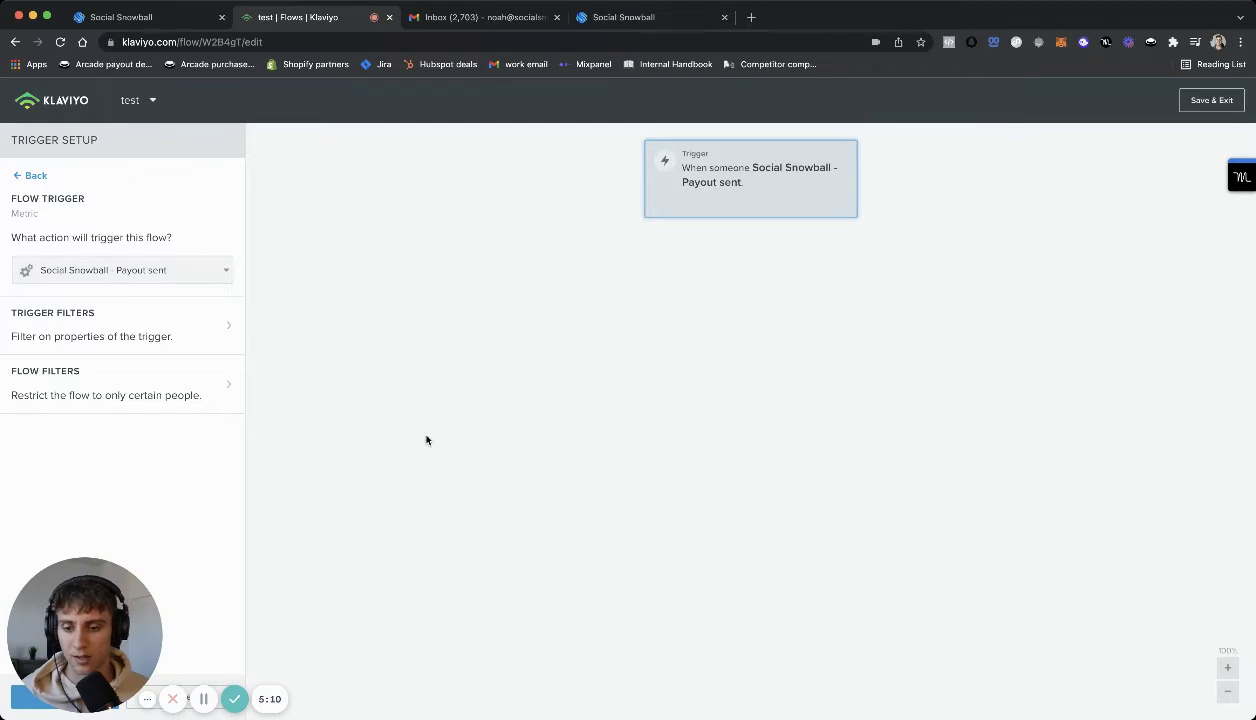
Step: Change the trigger metric to Social Snowball - Signed up as an affiliate via sign up form
{"action": "left_click", "coordinate": [155, 284]}
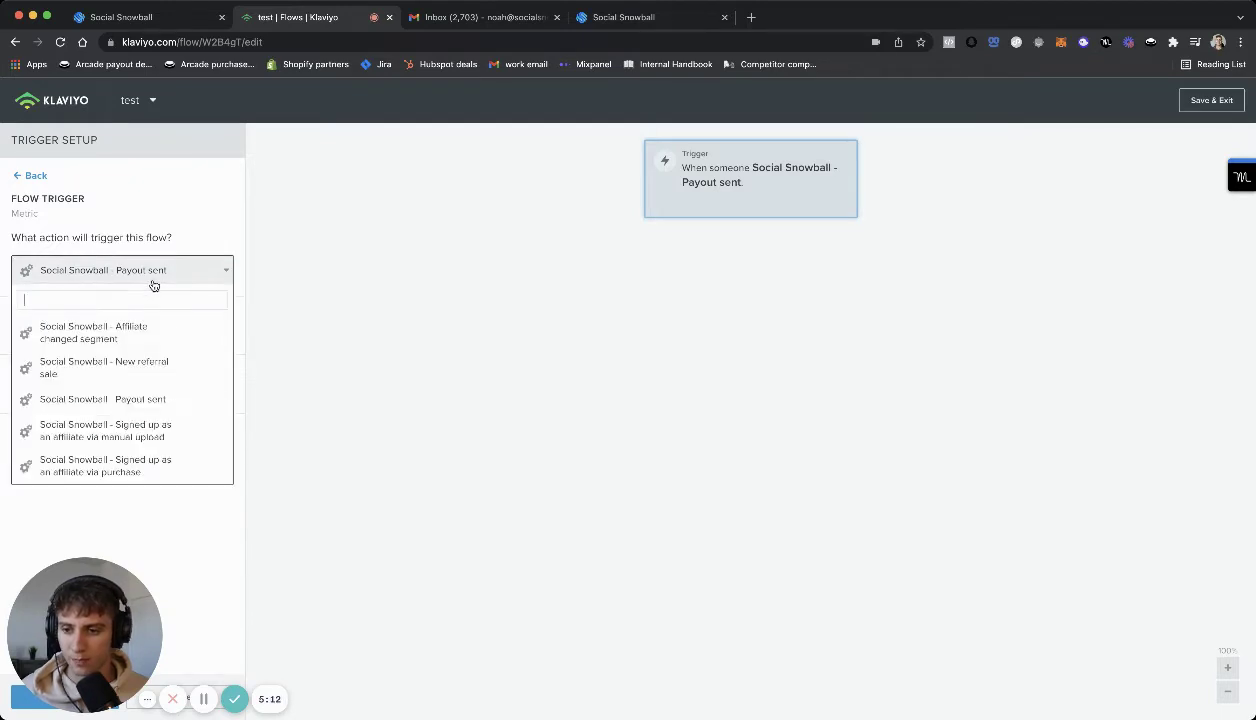
{"action": "scroll", "coordinate": [150, 350], "scroll_direction": "down", "scroll_amount": 3}
{"action": "scroll", "coordinate": [155, 378], "scroll_direction": "up", "scroll_amount": 2}
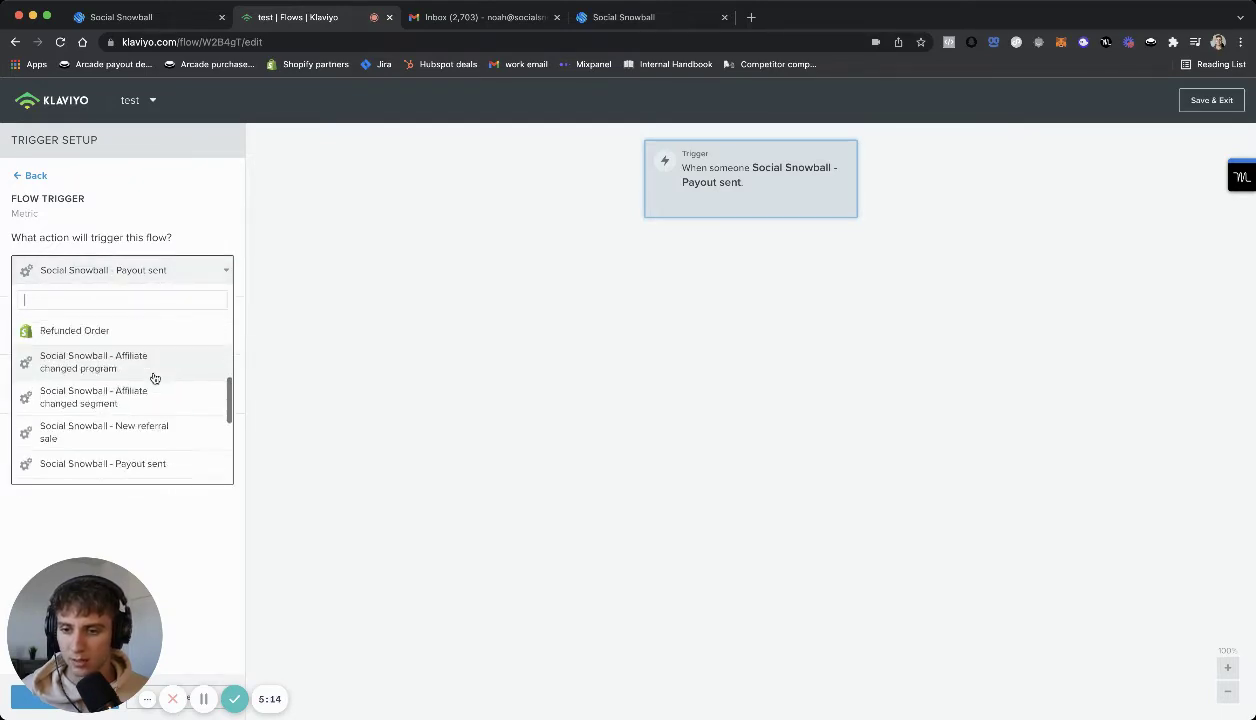
{"action": "scroll", "coordinate": [155, 378], "scroll_direction": "down", "scroll_amount": 2}
{"action": "scroll", "coordinate": [156, 408], "scroll_direction": "up", "scroll_amount": 2}
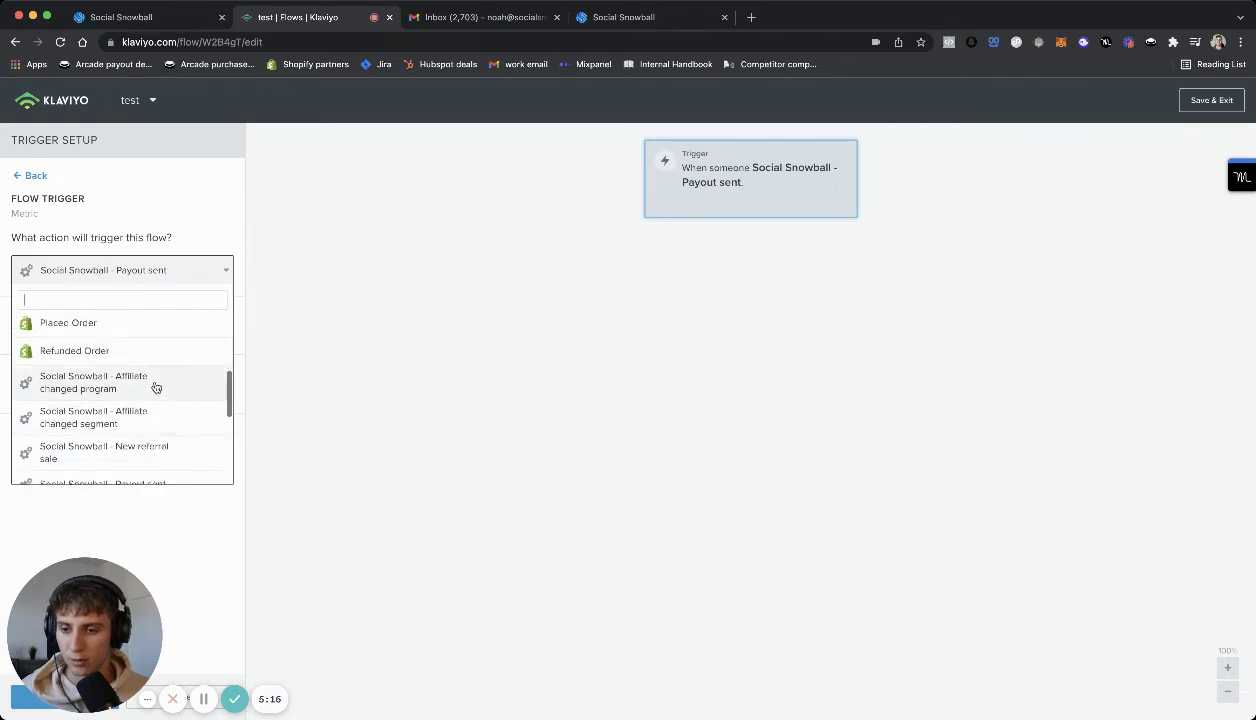
{"action": "scroll", "coordinate": [155, 390], "scroll_direction": "down", "scroll_amount": 2}
{"action": "scroll", "coordinate": [168, 394], "scroll_direction": "down", "scroll_amount": 1}
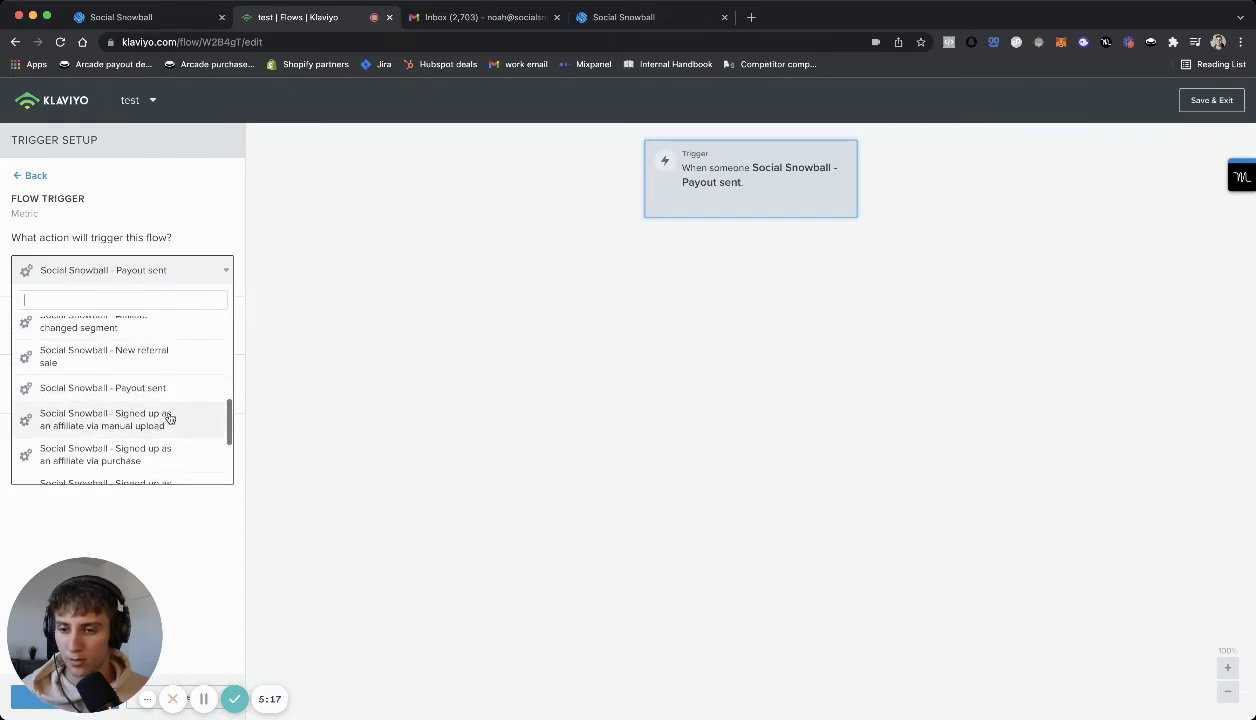
{"action": "scroll", "coordinate": [168, 400], "scroll_direction": "down", "scroll_amount": 1}
{"action": "scroll", "coordinate": [165, 413], "scroll_direction": "down", "scroll_amount": 1}
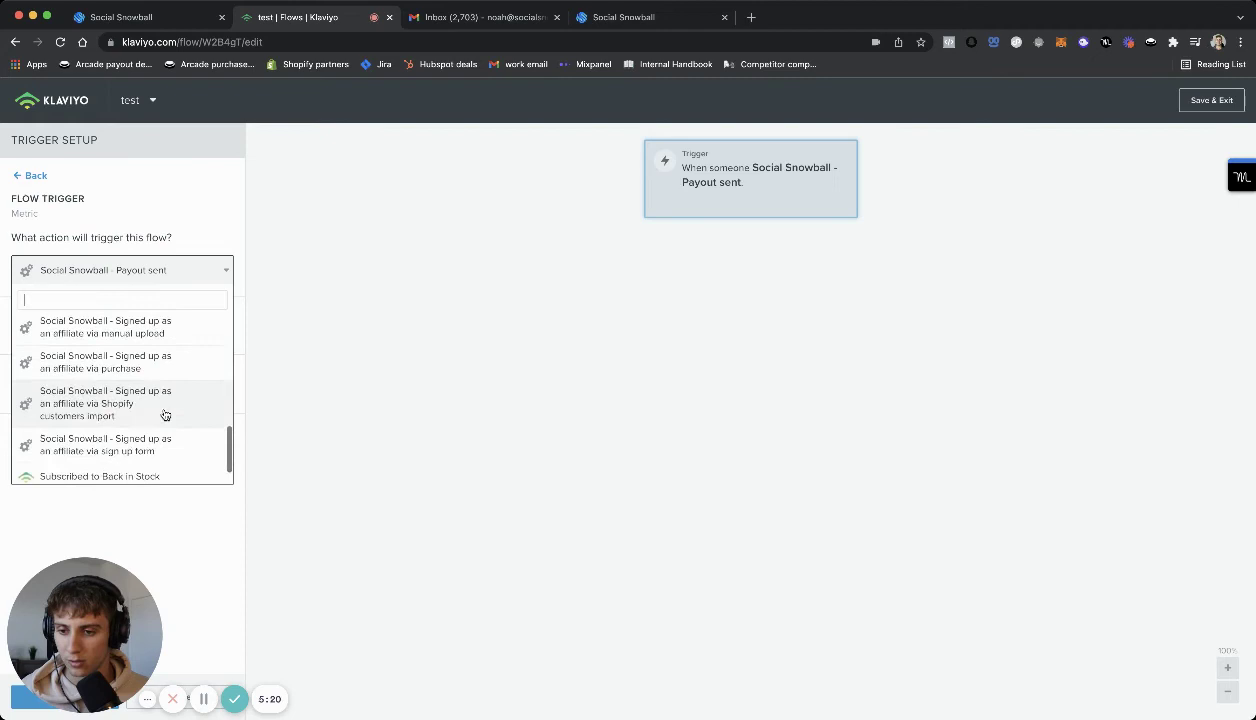
{"action": "left_click", "coordinate": [160, 444]}
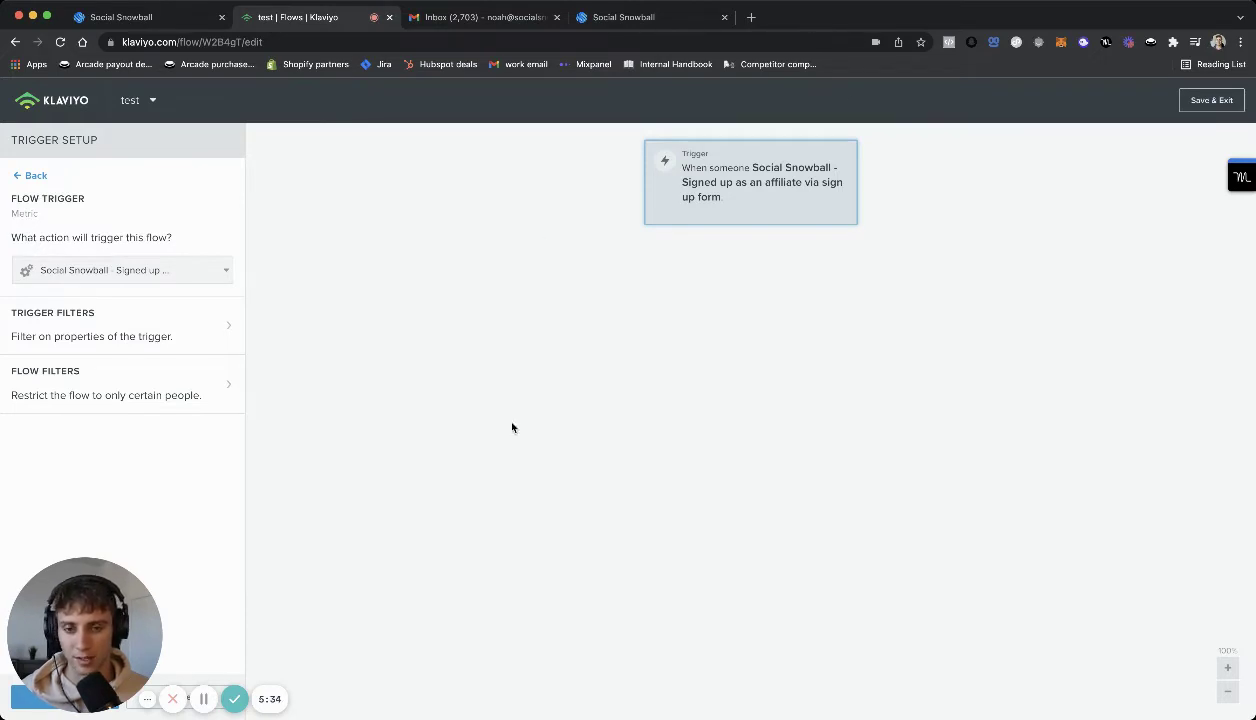
{"action": "scroll", "coordinate": [185, 465], "scroll_direction": "down", "scroll_amount": 1}
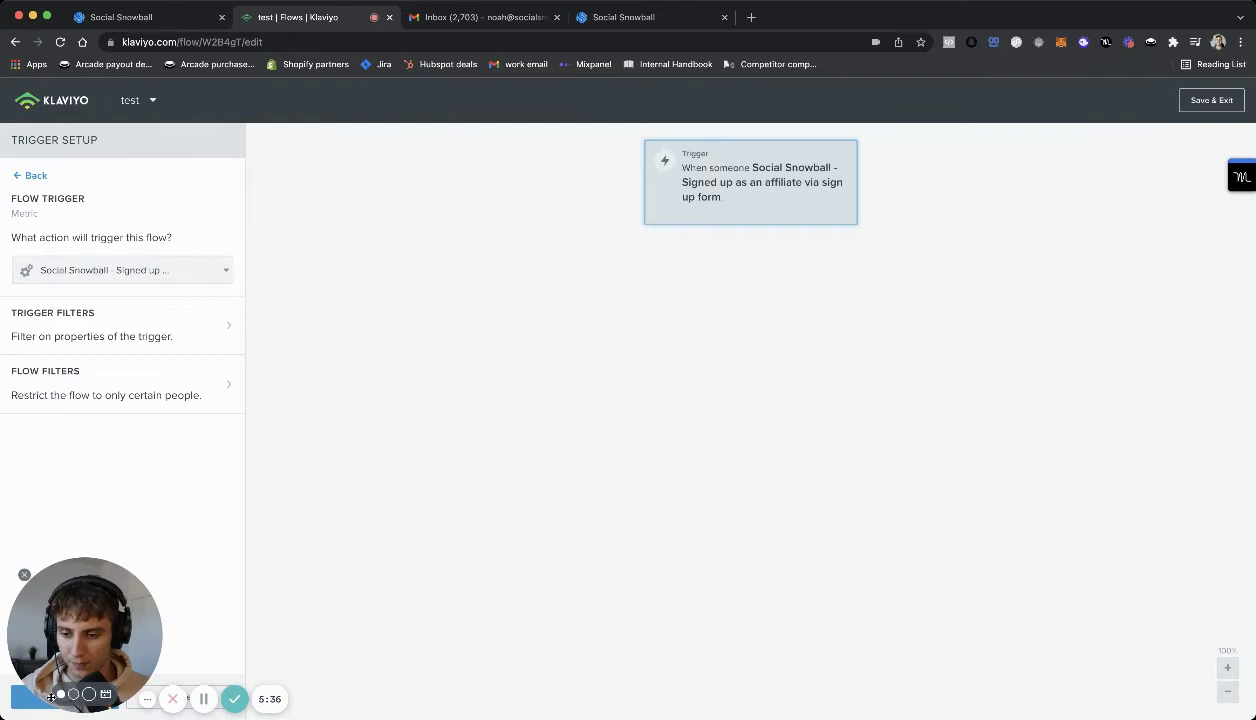
{"action": "left_click_drag", "start_coordinate": [150, 612], "coordinate": [424, 535]}
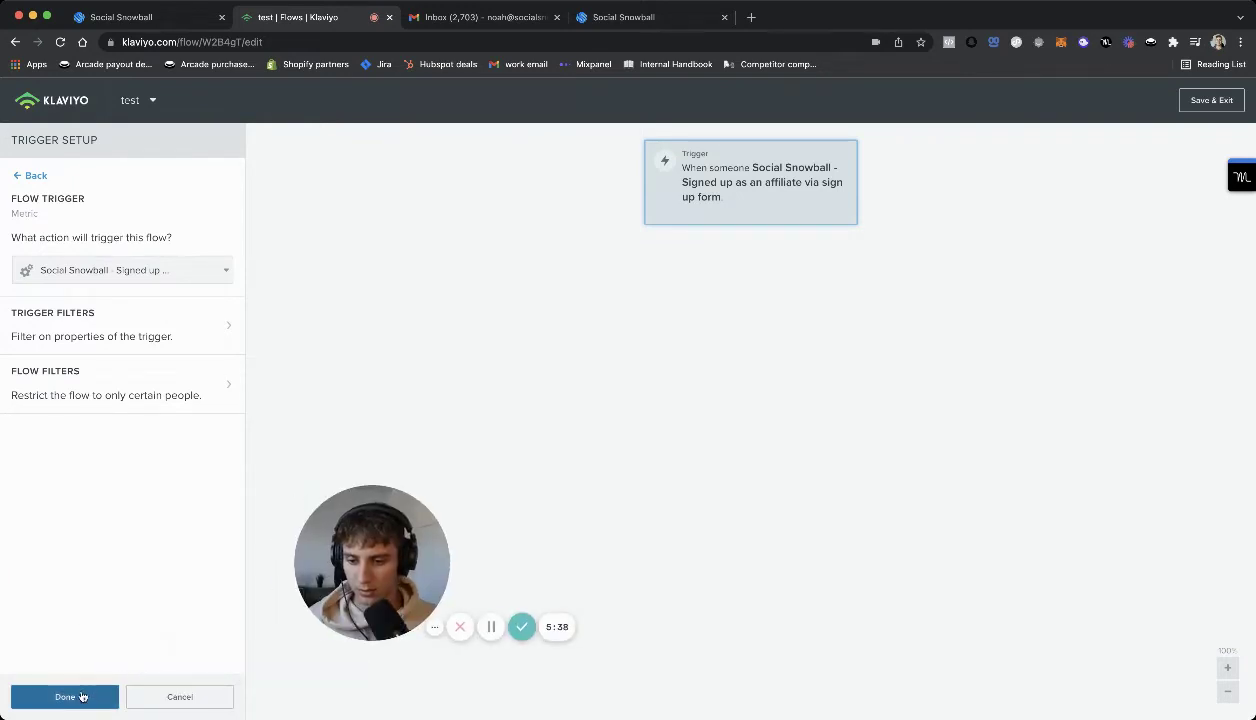
Step: Add Email #1 after the affiliate sign-up trigger and open its content template library
{"action": "left_click", "coordinate": [82, 697]}
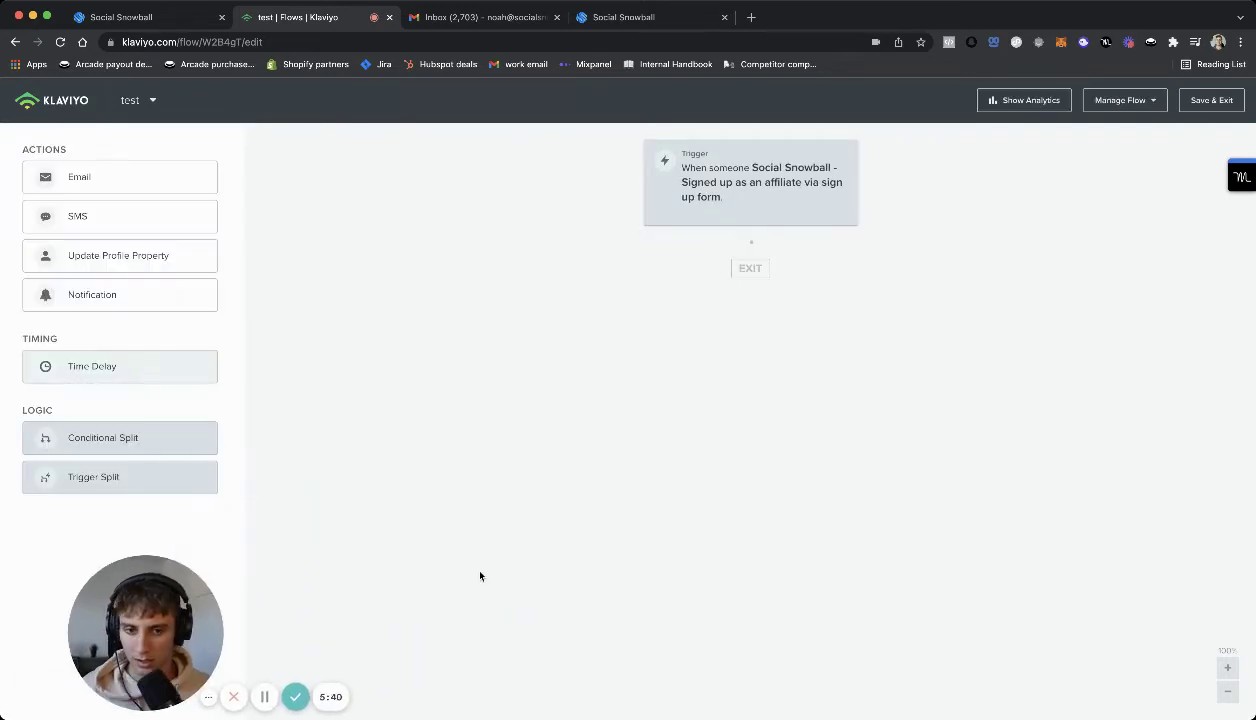
{"action": "left_click_drag", "start_coordinate": [143, 185], "coordinate": [778, 288]}
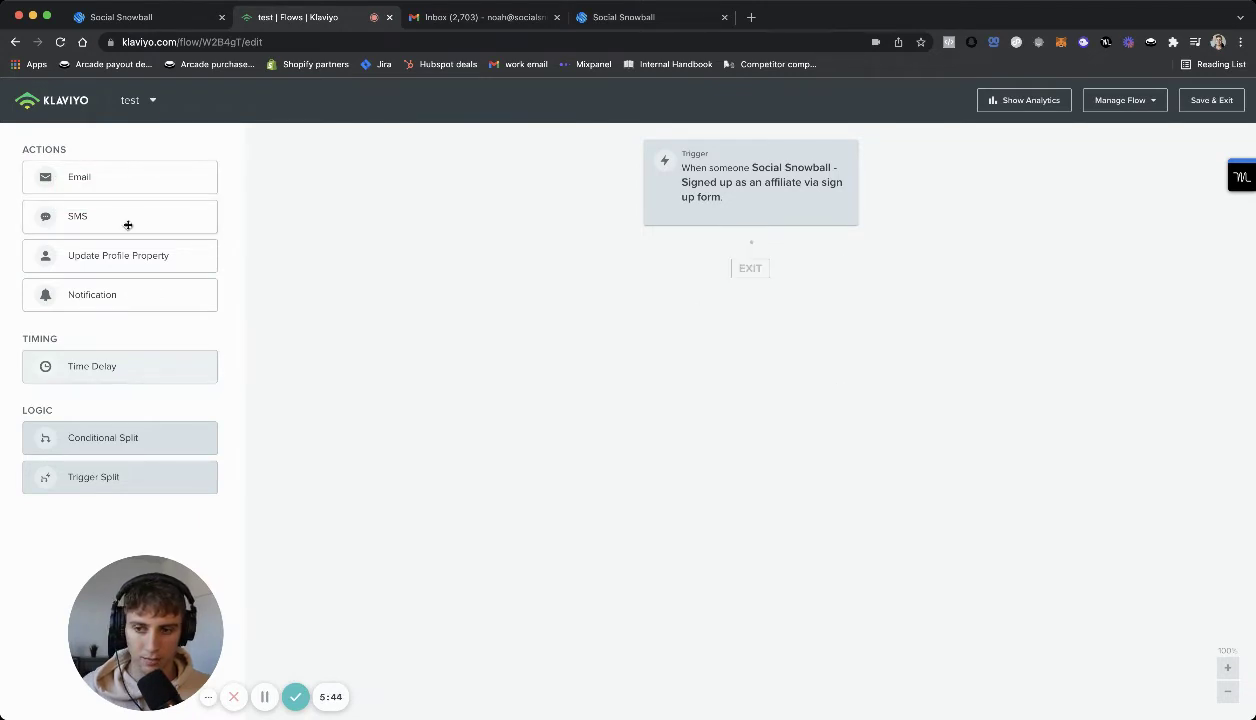
{"action": "left_click_drag", "start_coordinate": [107, 182], "coordinate": [764, 281]}
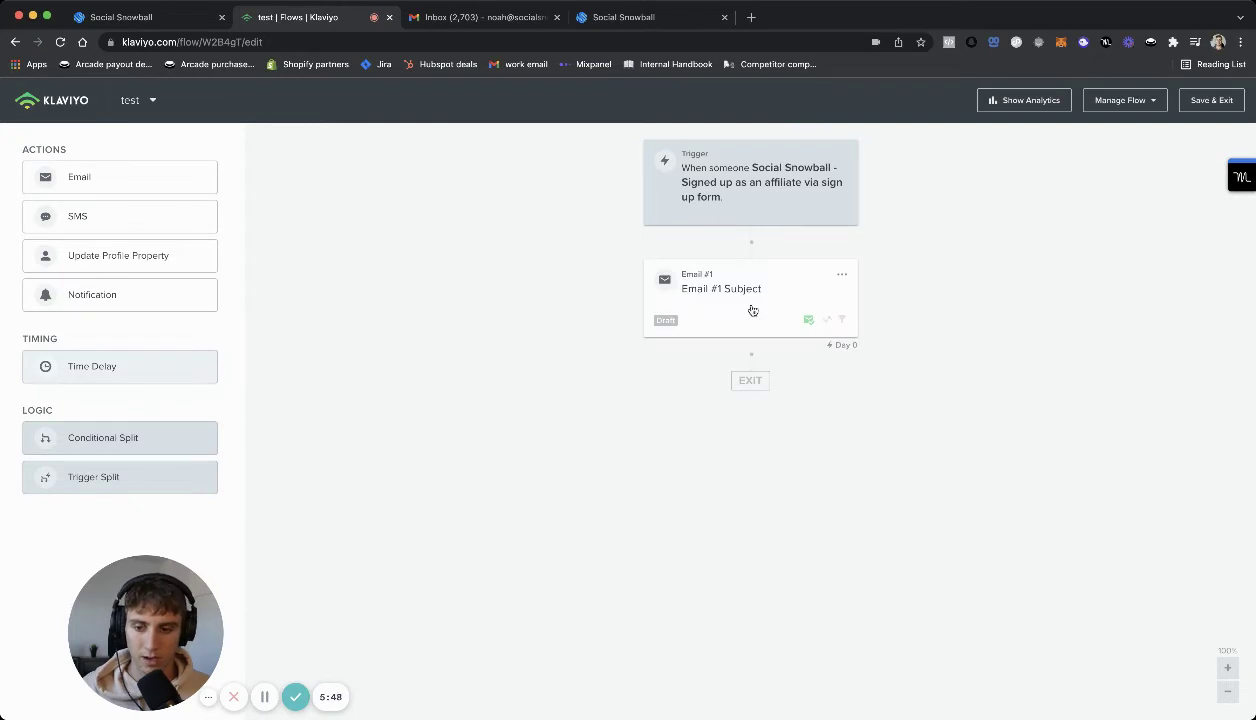
{"action": "left_click_drag", "start_coordinate": [179, 606], "coordinate": [144, 609]}
{"action": "left_click", "coordinate": [734, 311]}
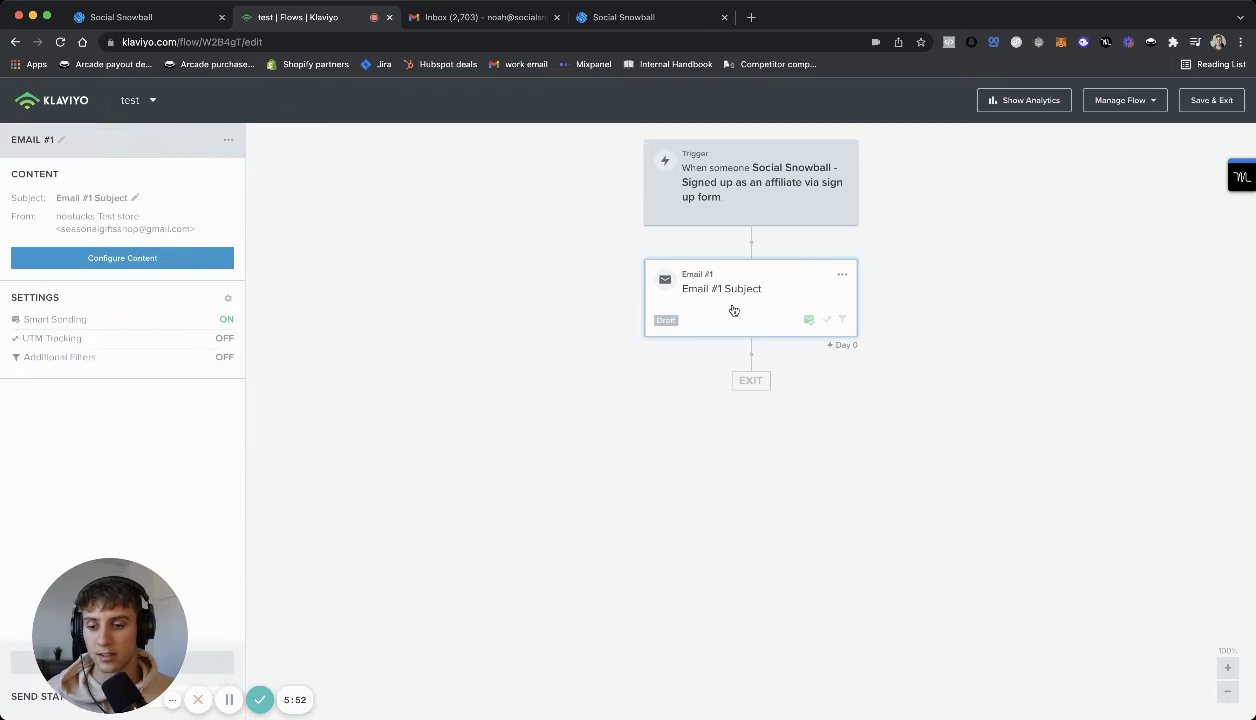
{"action": "left_click", "coordinate": [205, 258]}
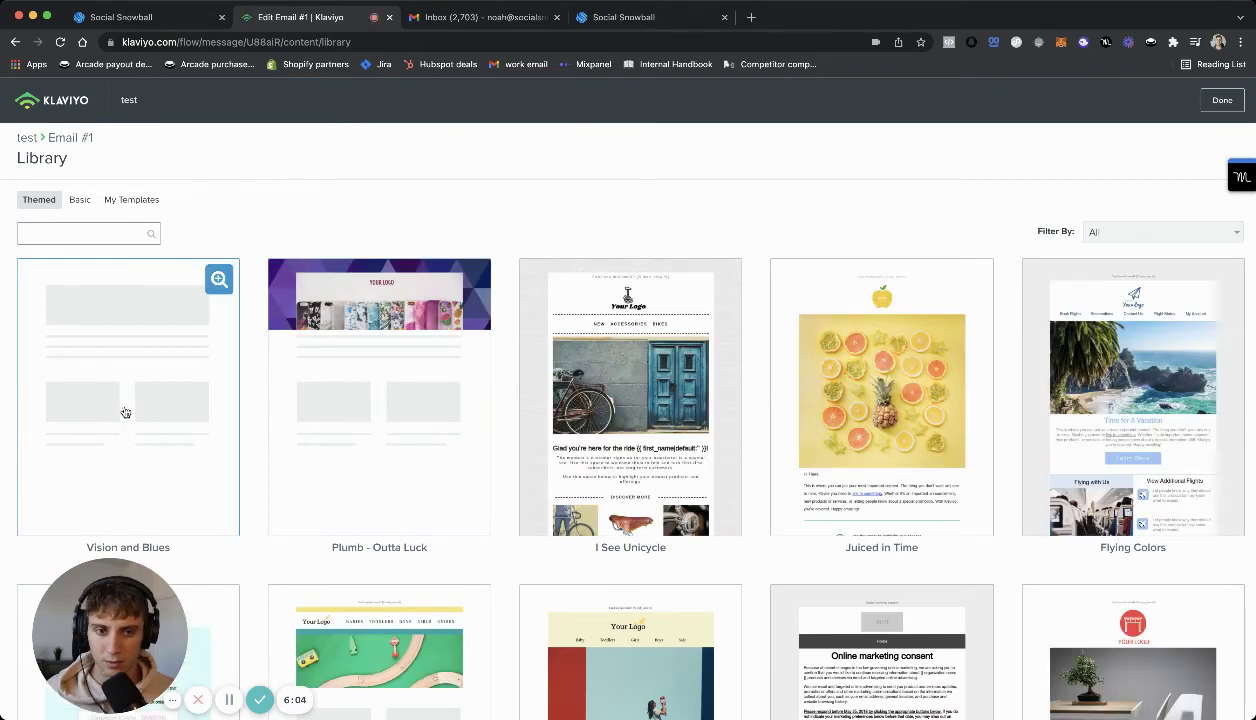
Step: Apply the Plumb - Outta Luck template to Email #1
{"action": "left_click", "coordinate": [293, 424]}
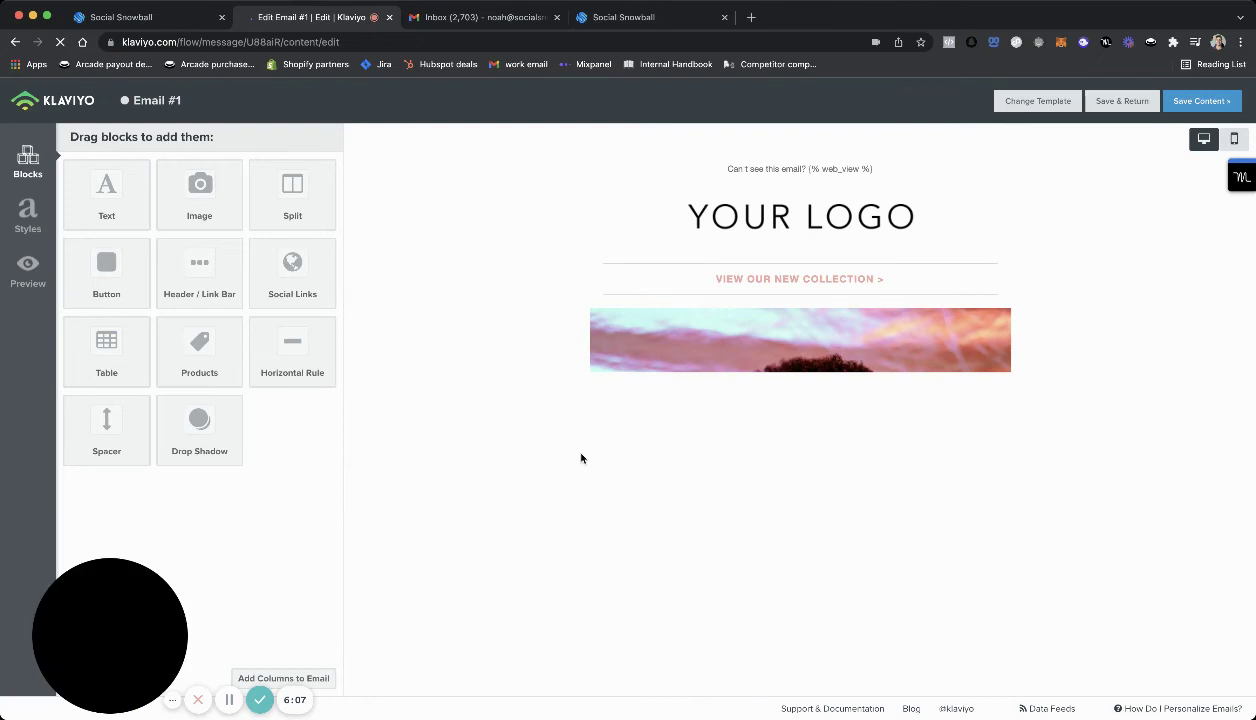
{"action": "scroll", "coordinate": [585, 460], "scroll_direction": "down", "scroll_amount": 10}
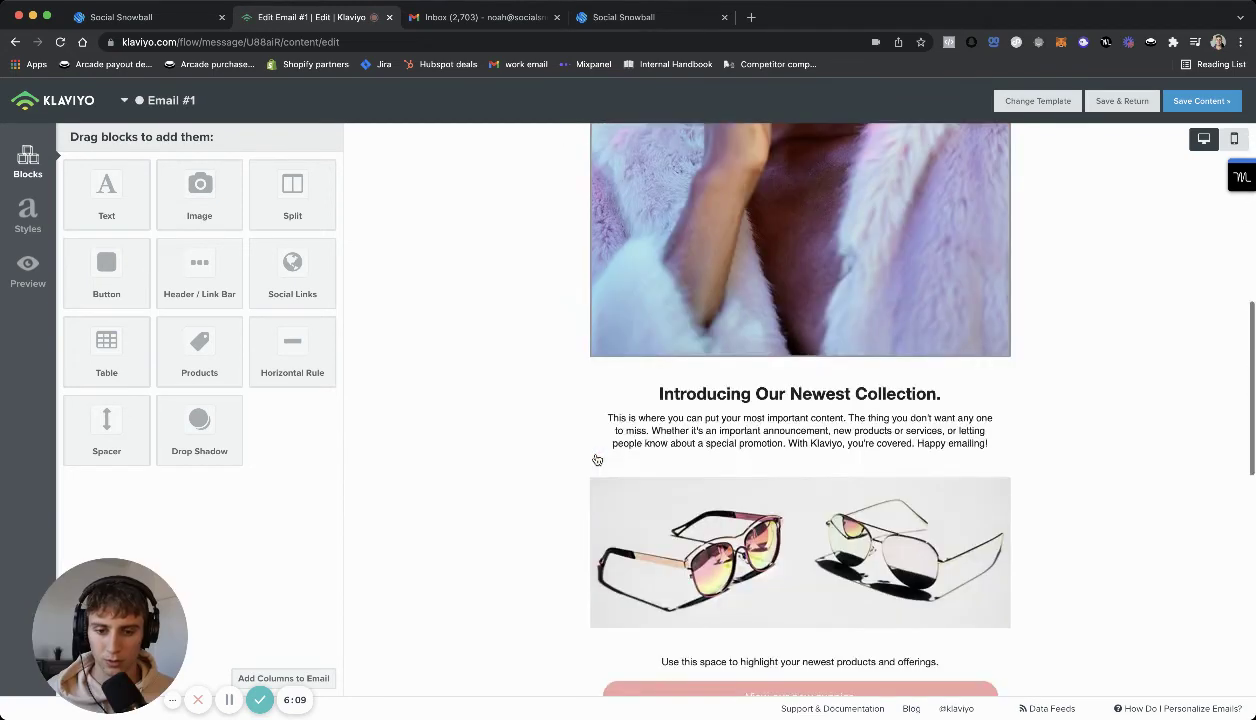
{"action": "scroll", "coordinate": [594, 459], "scroll_direction": "up", "scroll_amount": 5}
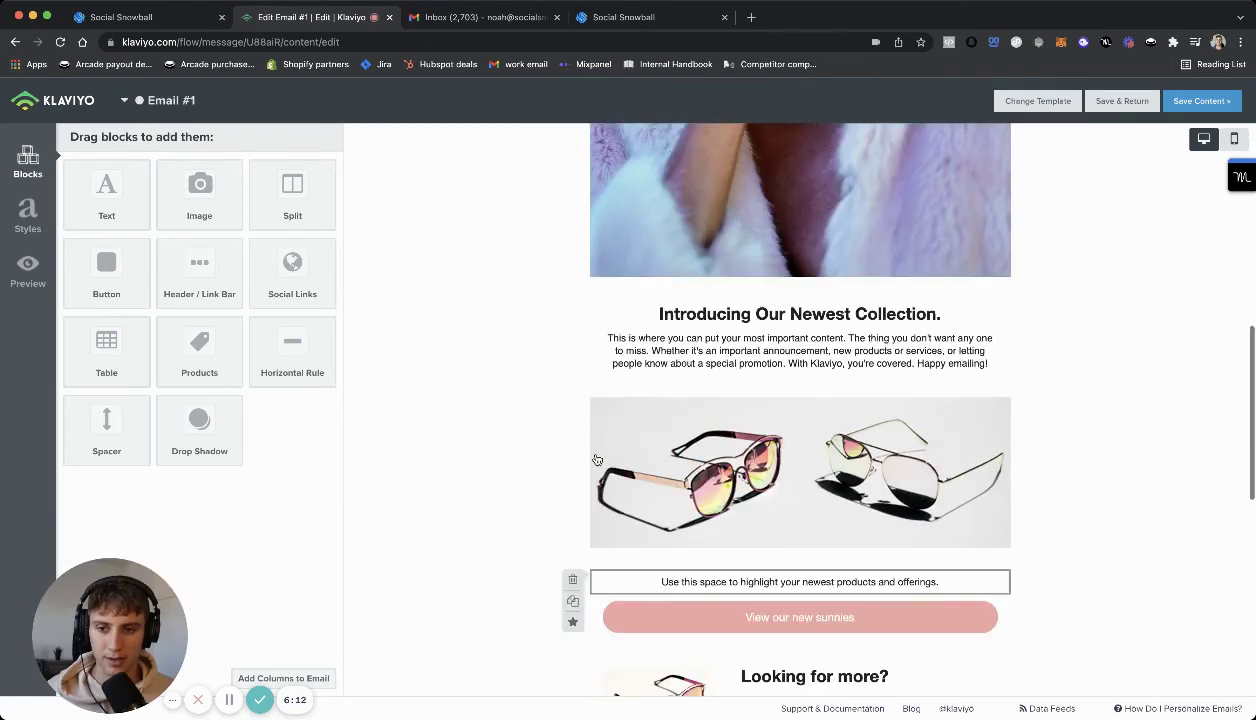
Step: Add 'share your discount code and earn every time you refer a friend' below the intro paragraph
{"action": "left_click", "coordinate": [757, 367]}
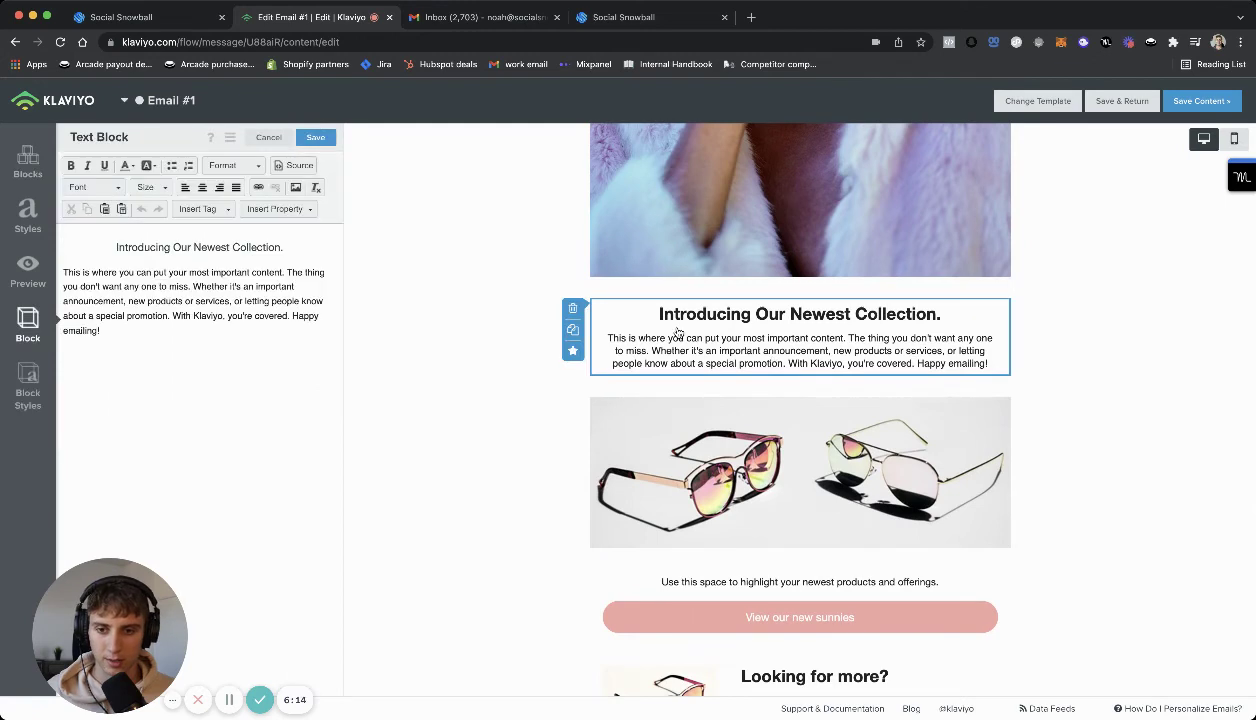
{"action": "left_click", "coordinate": [160, 345]}
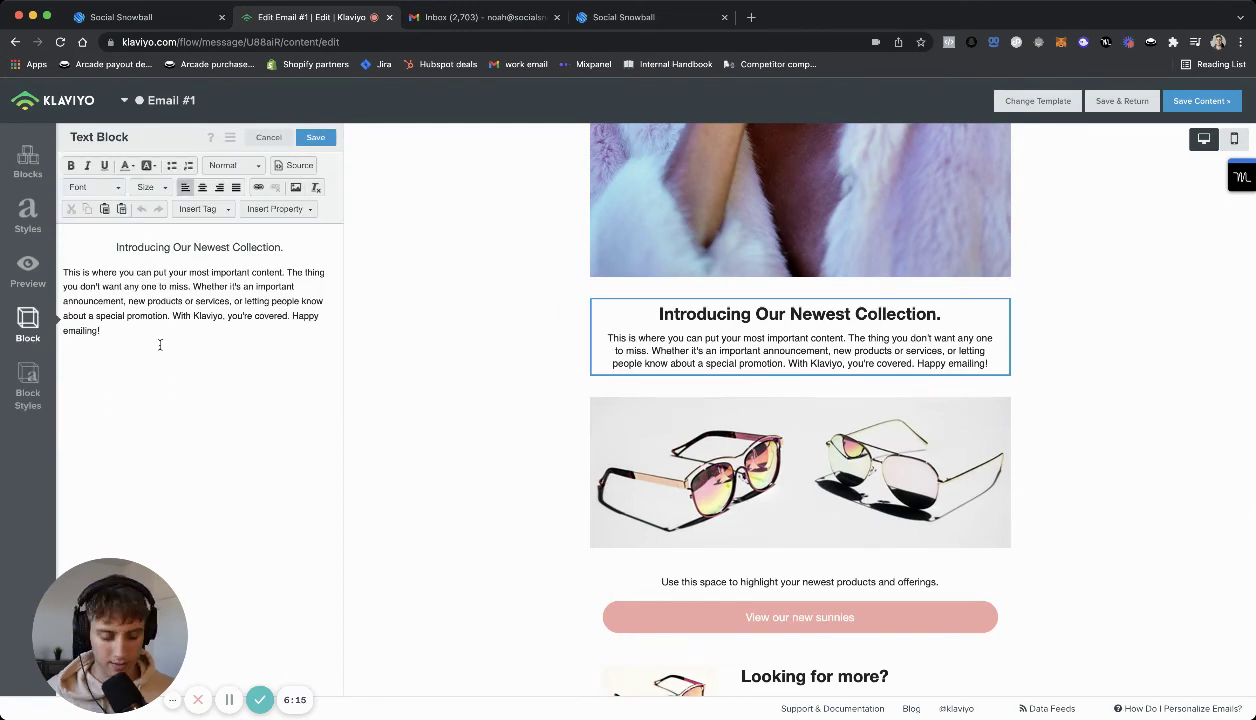
{"action": "key", "text": "Return"}
{"action": "key", "text": "Return"}
{"action": "key", "text": "Return"}
{"action": "key", "text": "Return"}
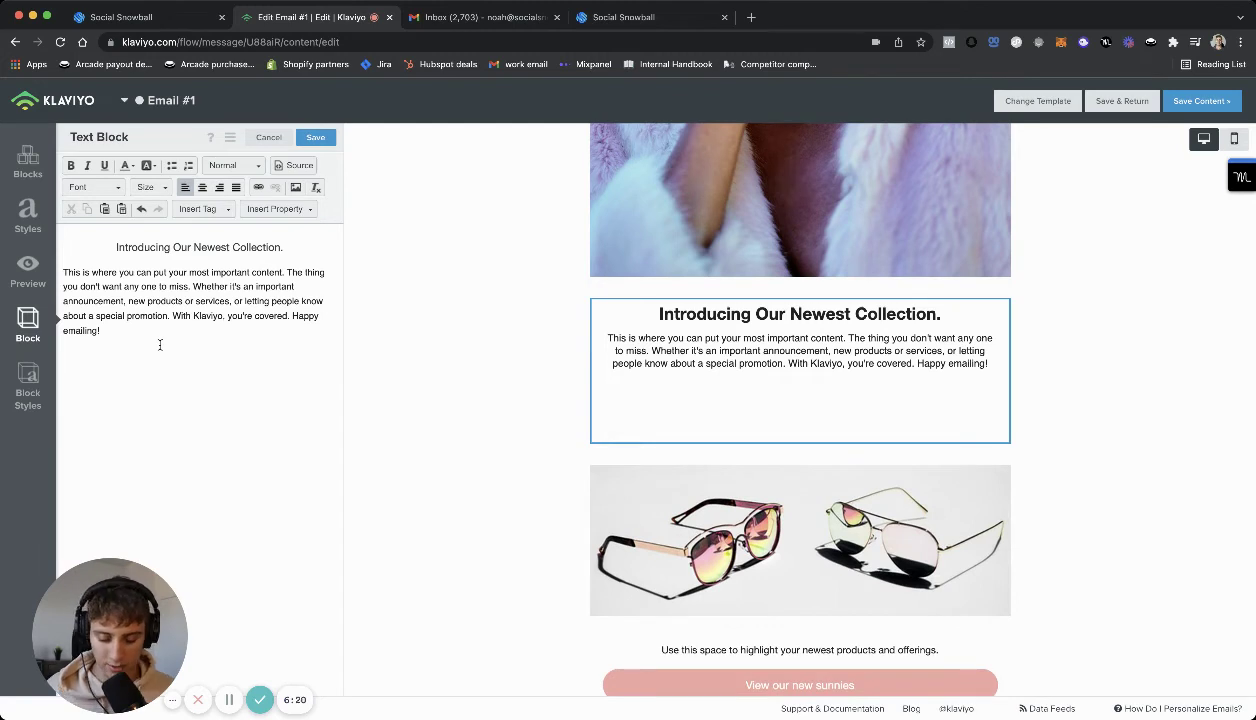
{"action": "type", "text": "share your "}
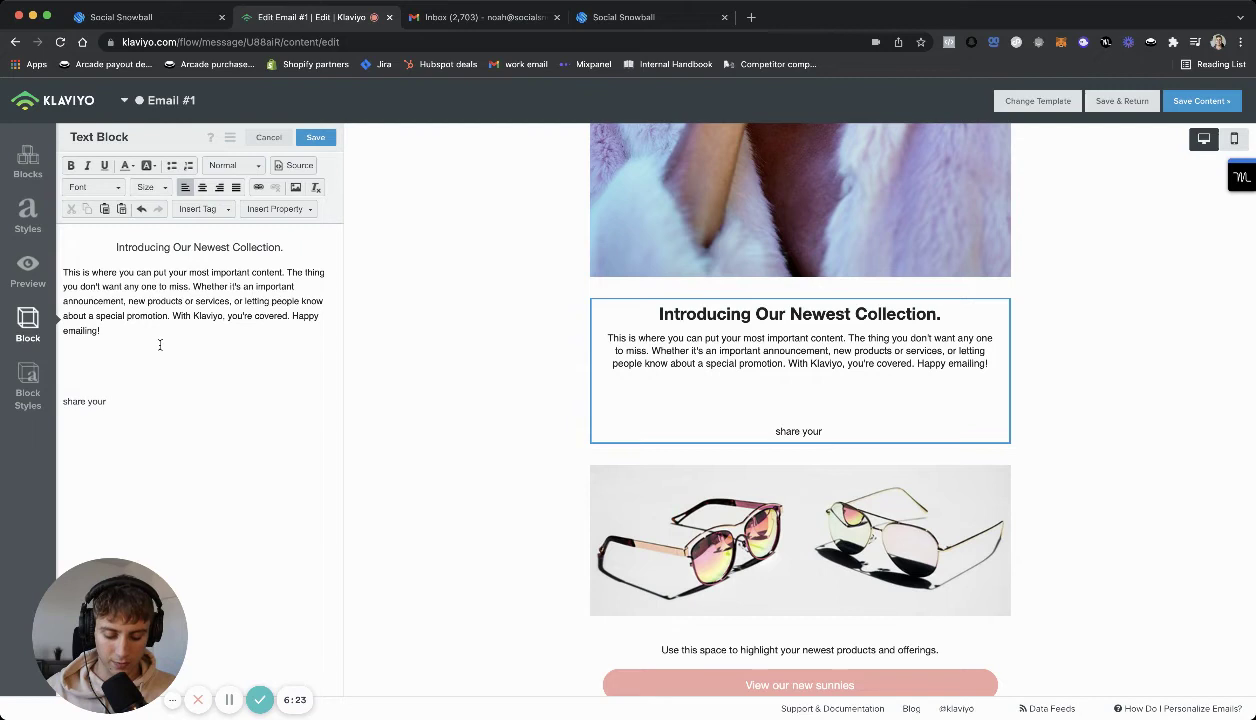
{"action": "type", "text": "discount cod"}
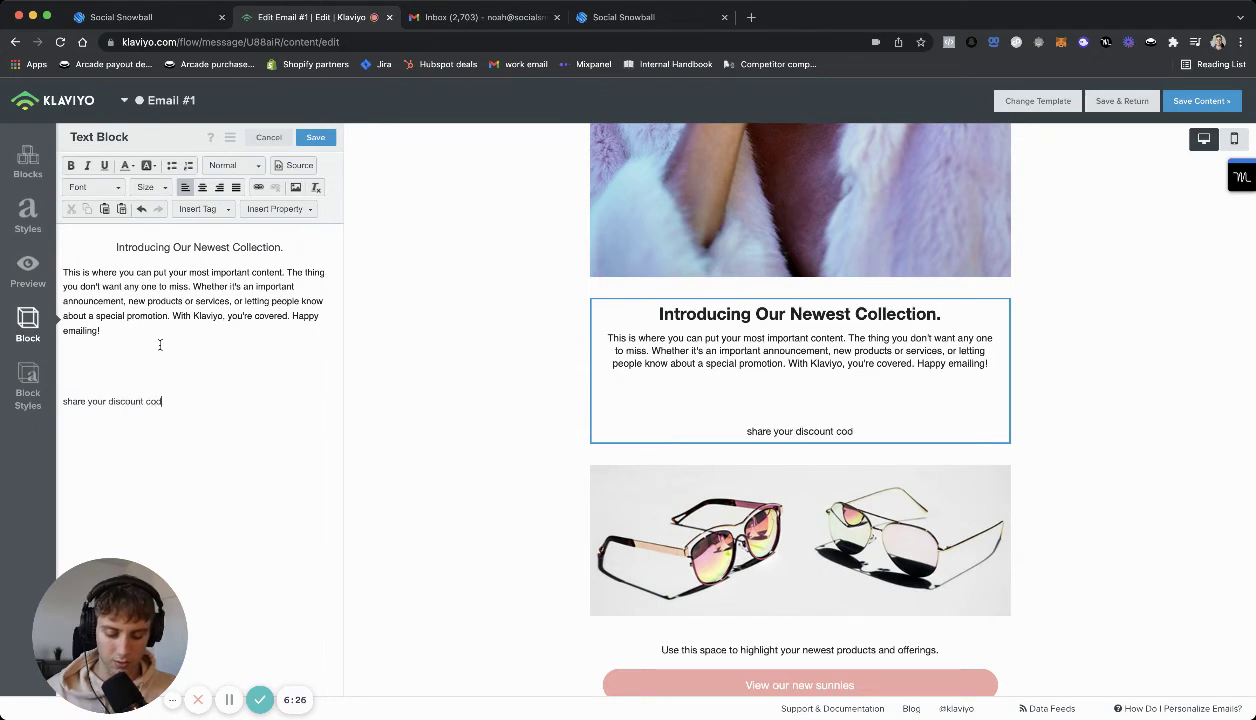
{"action": "type", "text": "e "}
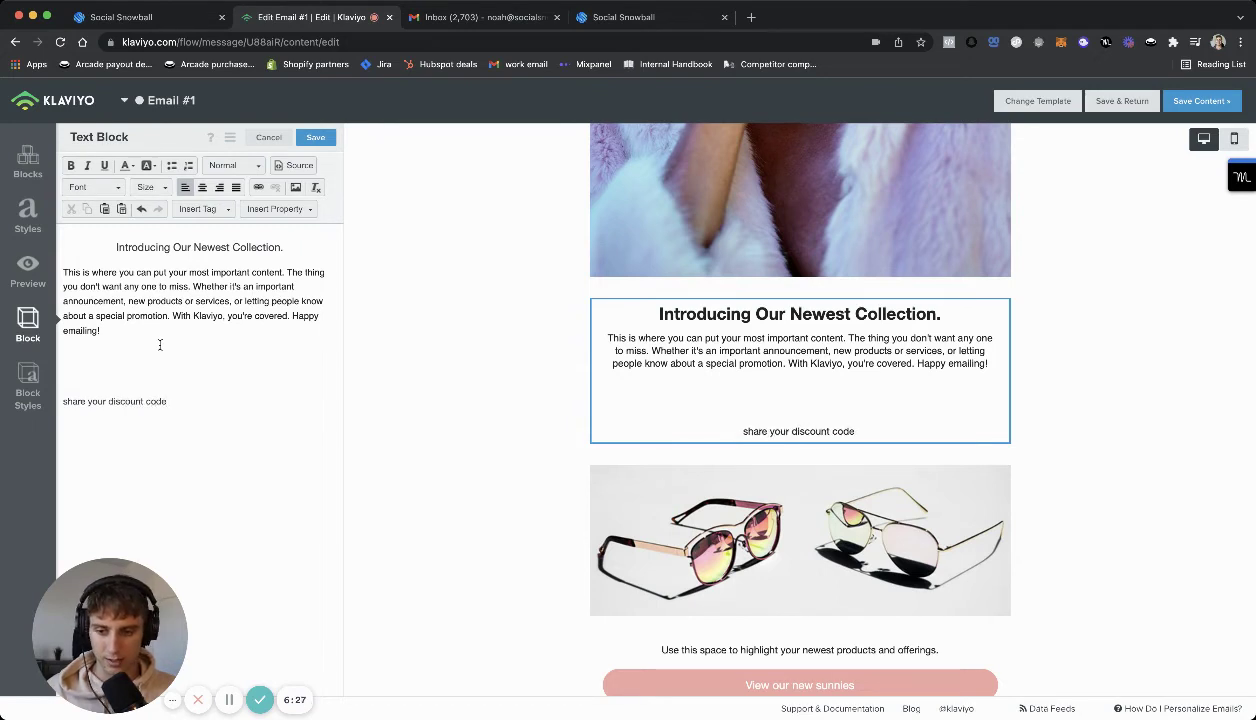
{"action": "type", "text": " and ear"}
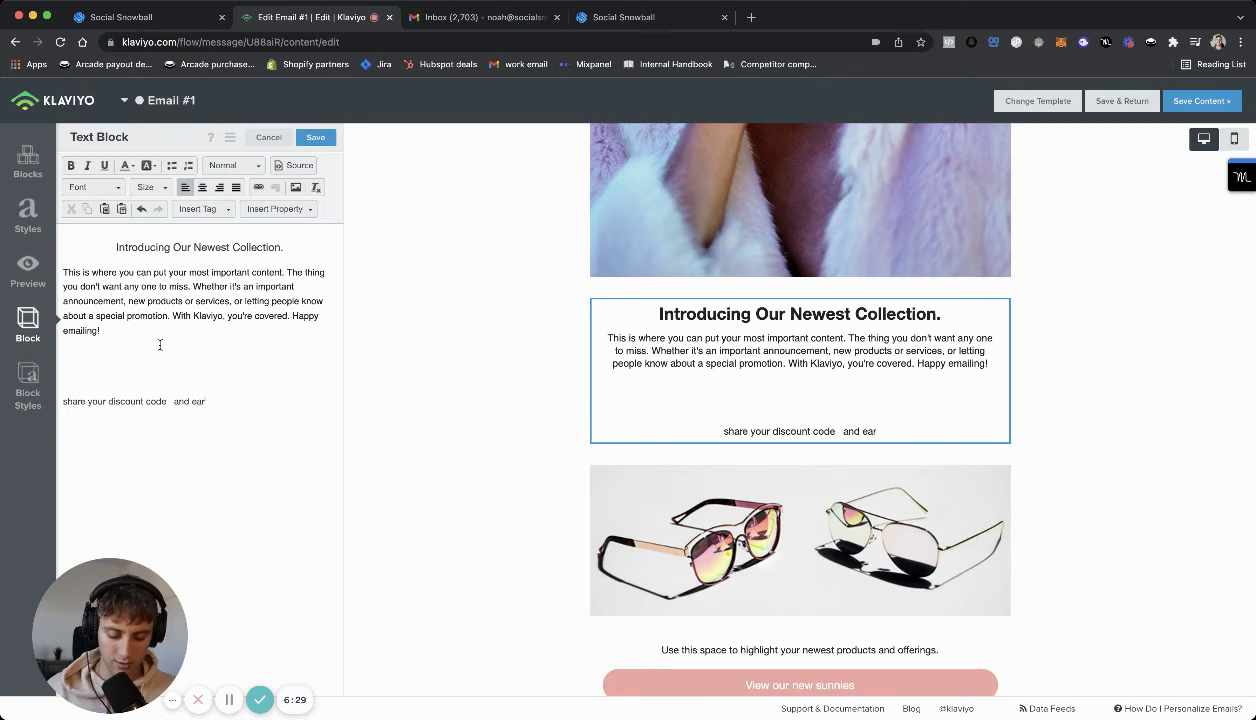
{"action": "type", "text": "n "}
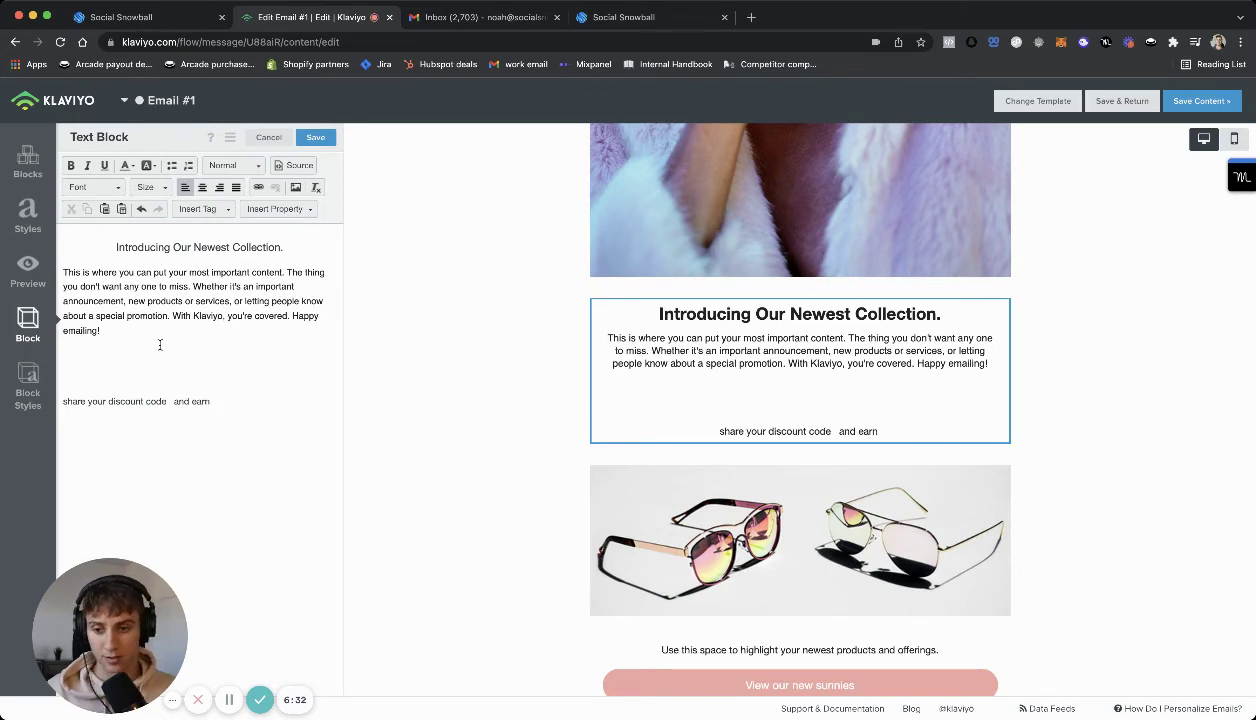
{"action": "type", "text": "every time"}
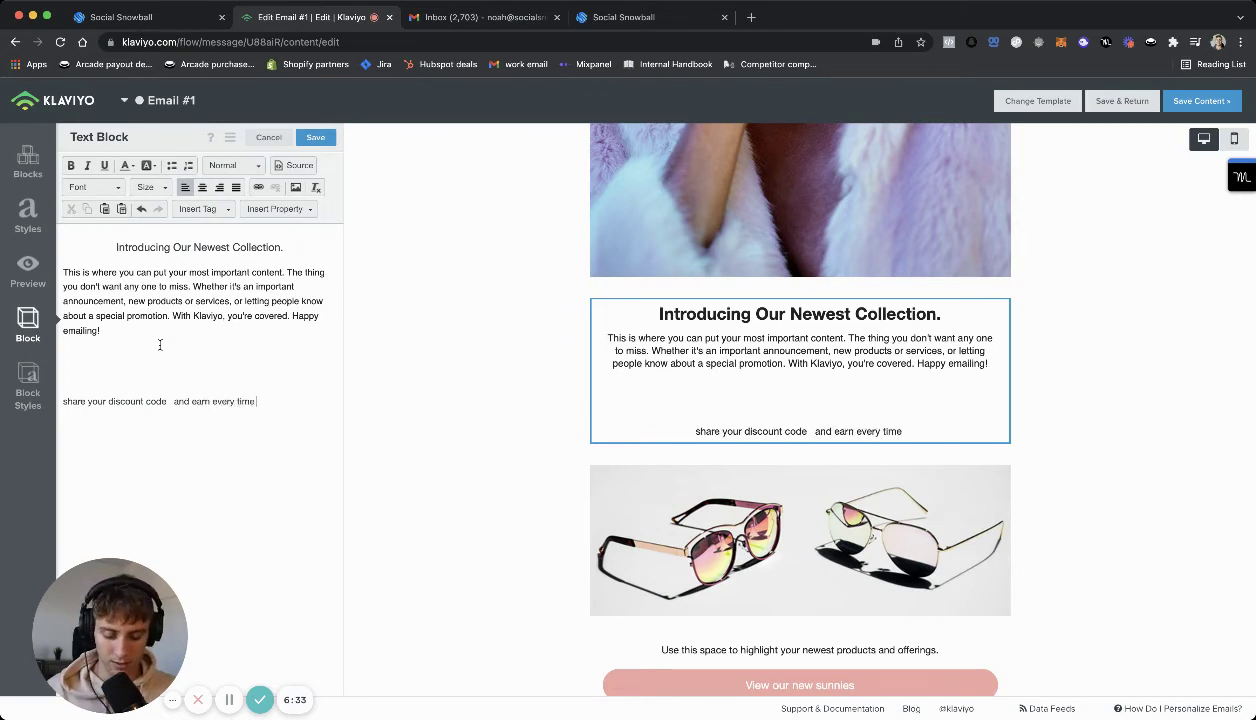
{"action": "type", "text": " you refer a fri"}
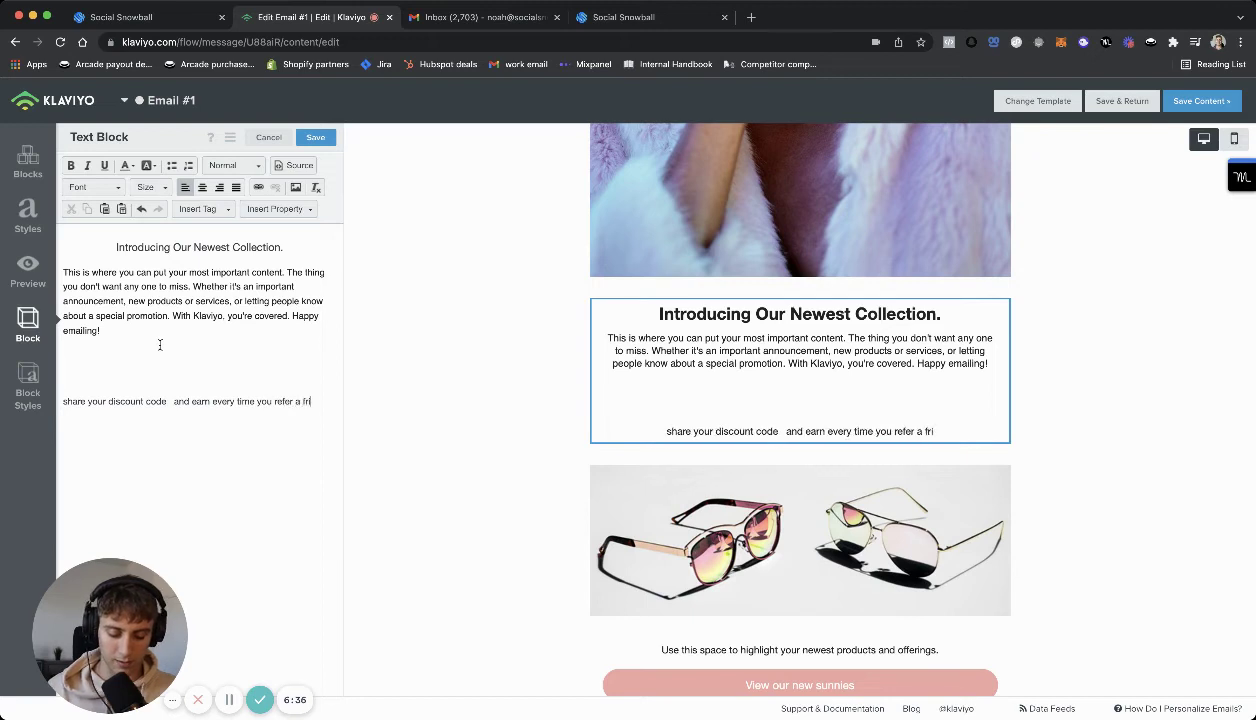
{"action": "type", "text": "end"}
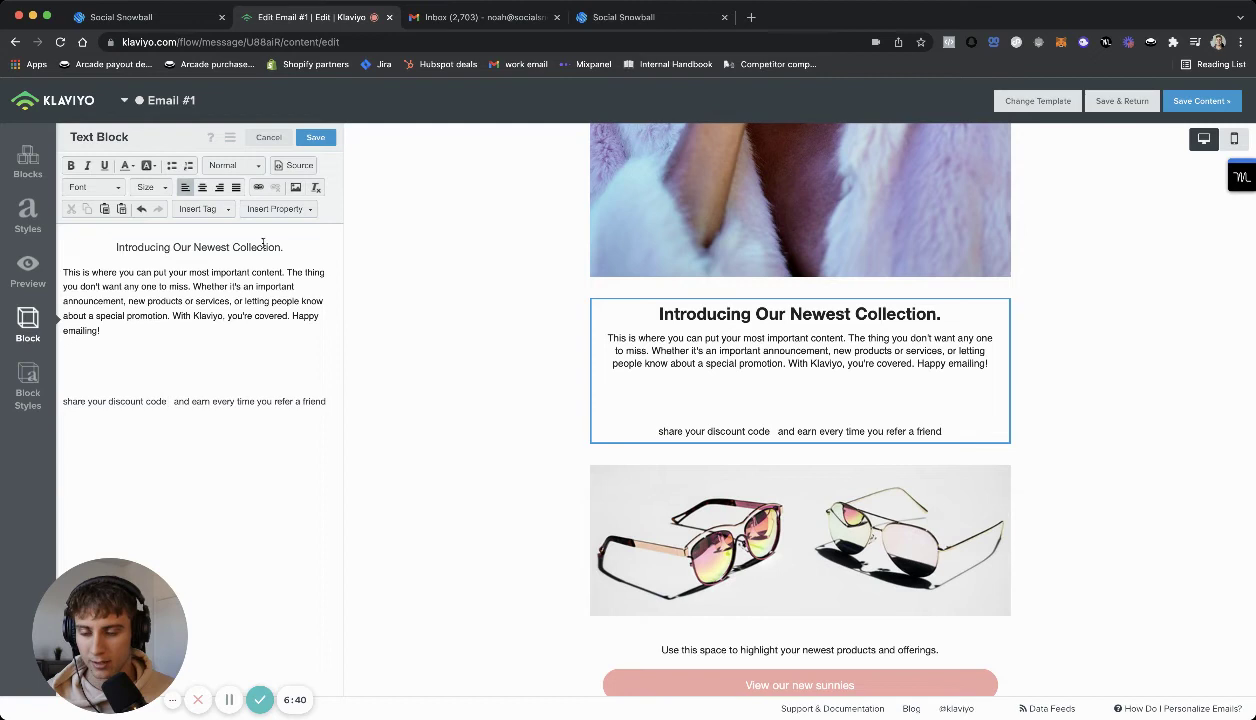
Step: Insert the Referral Code property after 'discount code' and the Referral Reward property after 'and earn'
{"action": "left_click", "coordinate": [280, 211]}
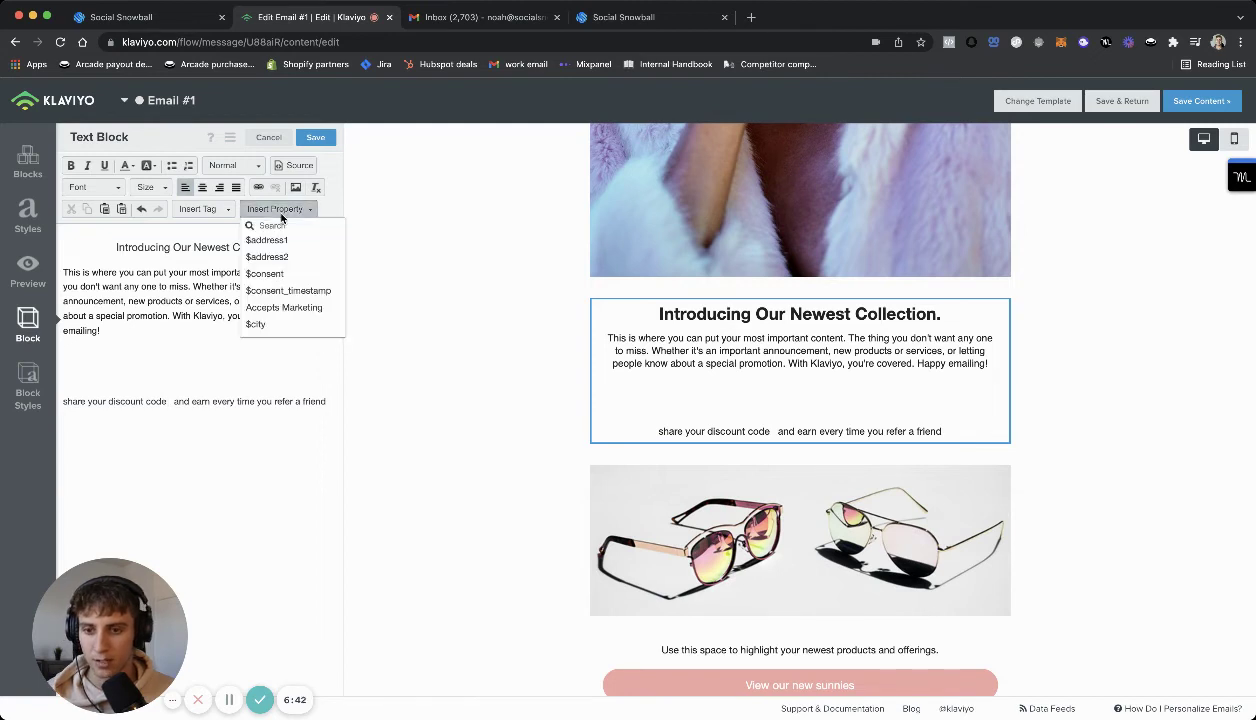
{"action": "scroll", "coordinate": [281, 255], "scroll_direction": "down", "scroll_amount": 8}
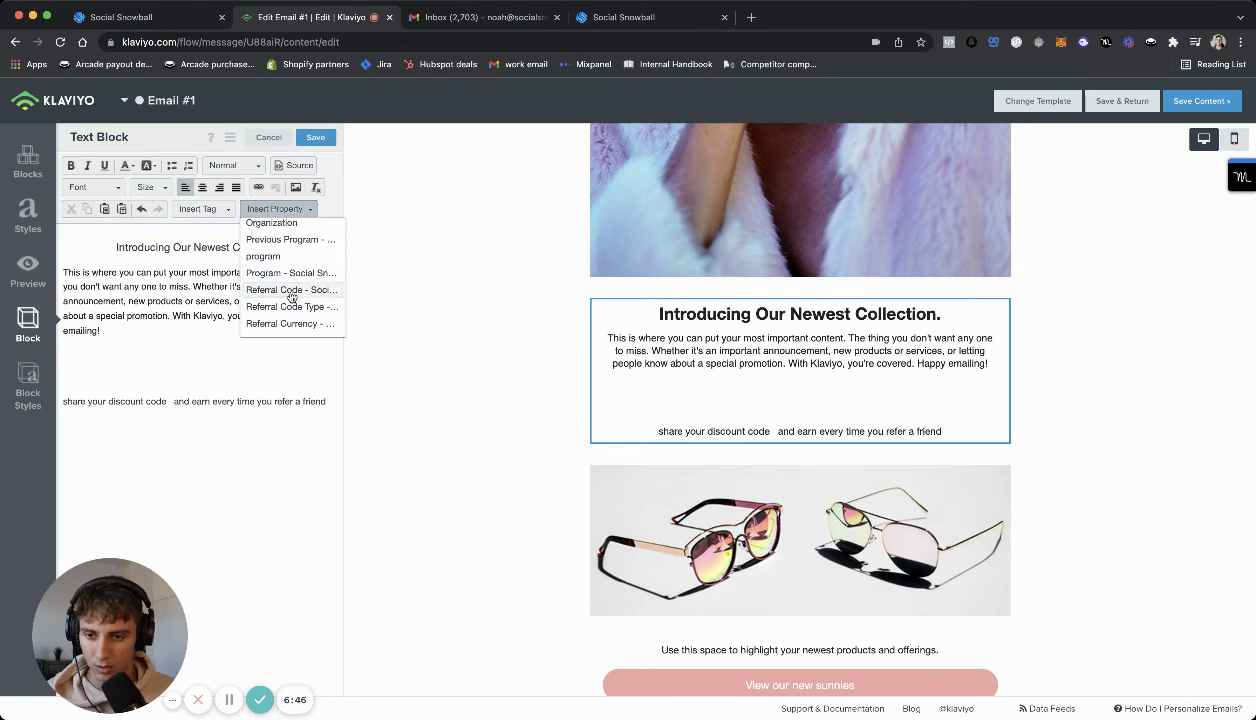
{"action": "left_click", "coordinate": [291, 293]}
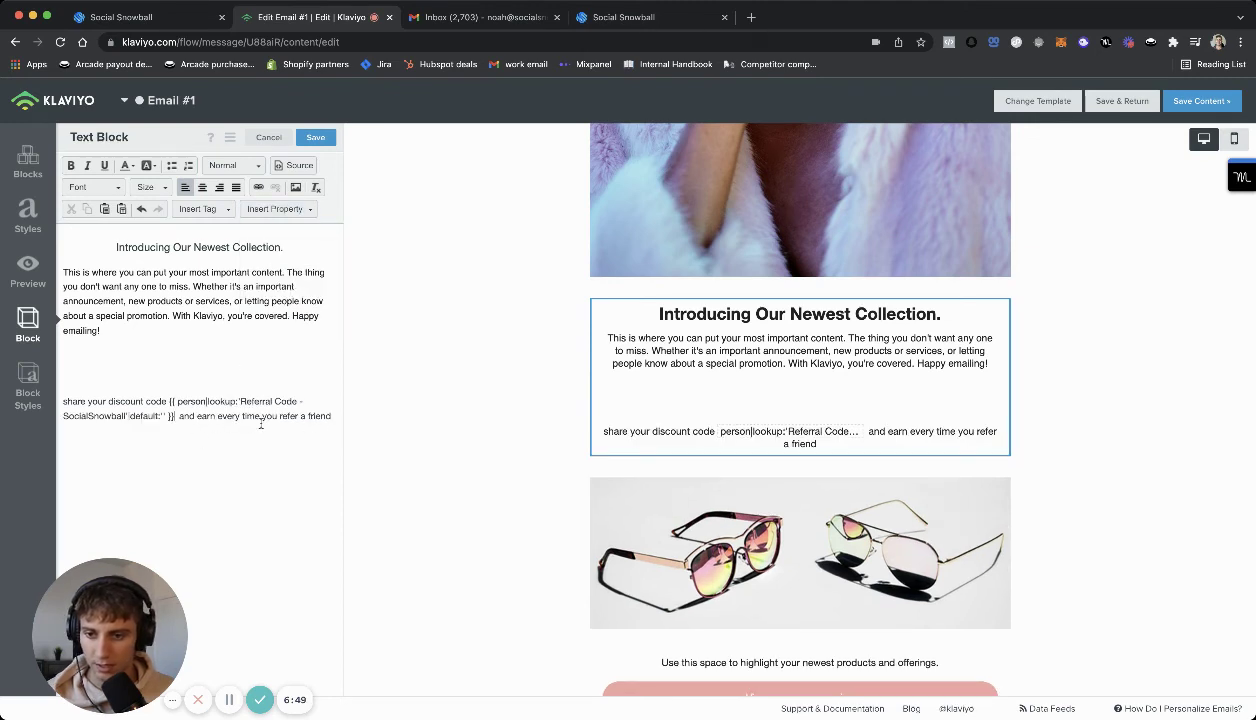
{"action": "left_click", "coordinate": [215, 418]}
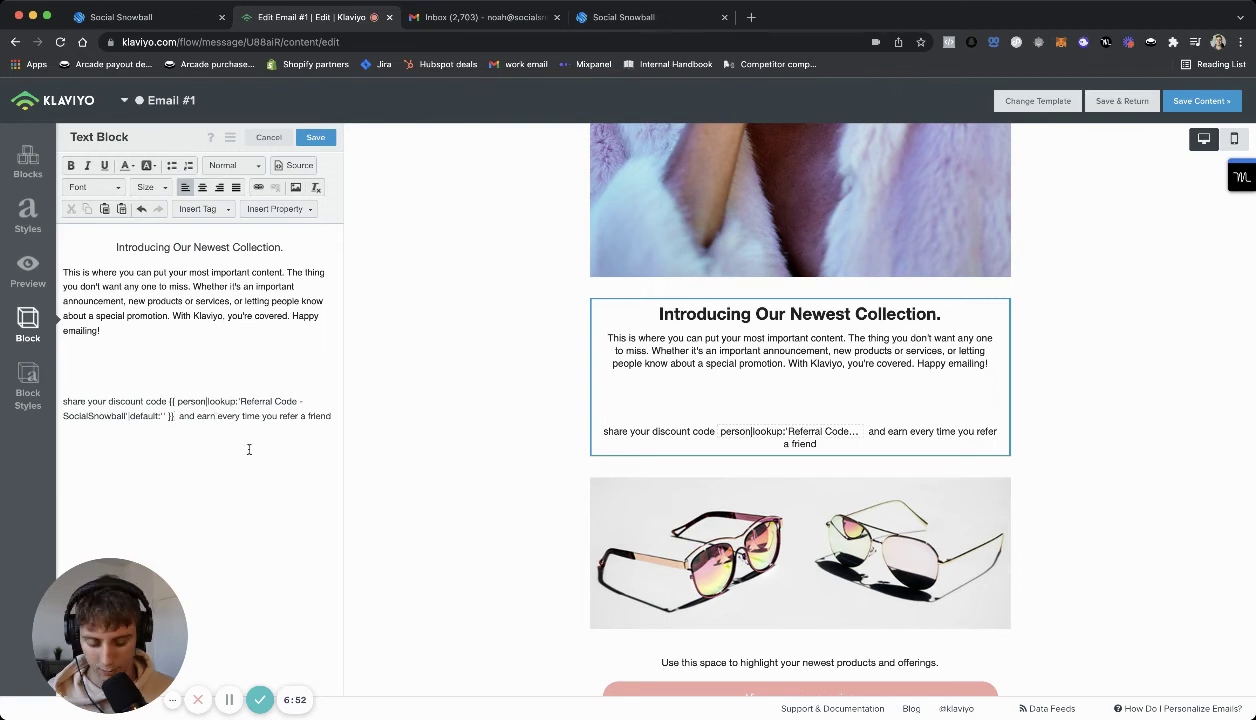
{"action": "left_click", "coordinate": [280, 209]}
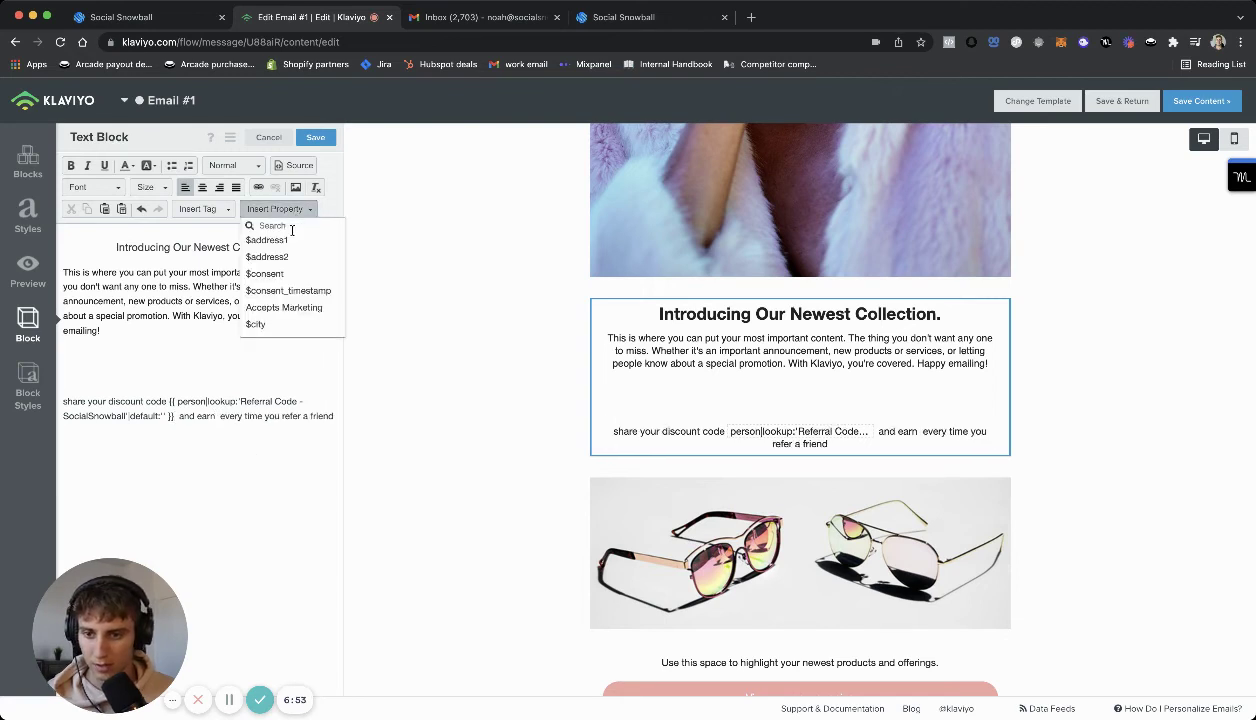
{"action": "scroll", "coordinate": [290, 262], "scroll_direction": "down", "scroll_amount": 5}
{"action": "scroll", "coordinate": [293, 265], "scroll_direction": "up", "scroll_amount": 3}
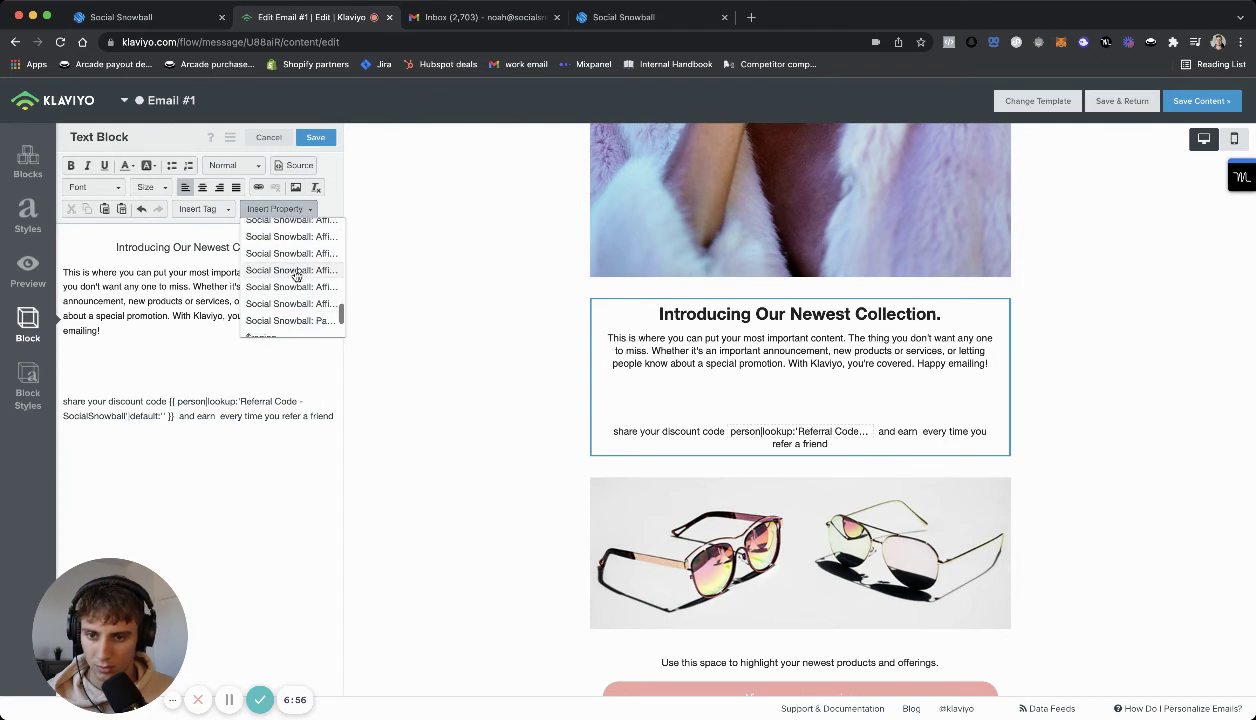
{"action": "scroll", "coordinate": [296, 275], "scroll_direction": "up", "scroll_amount": 4}
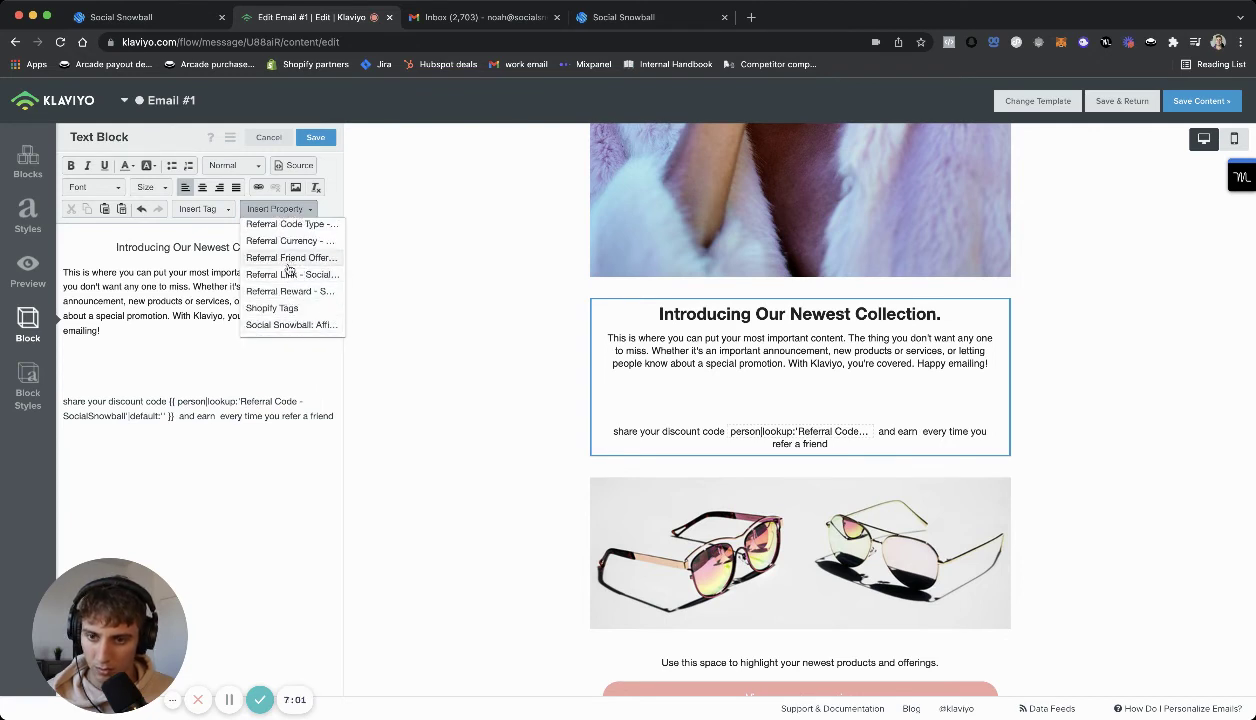
{"action": "left_click", "coordinate": [290, 291]}
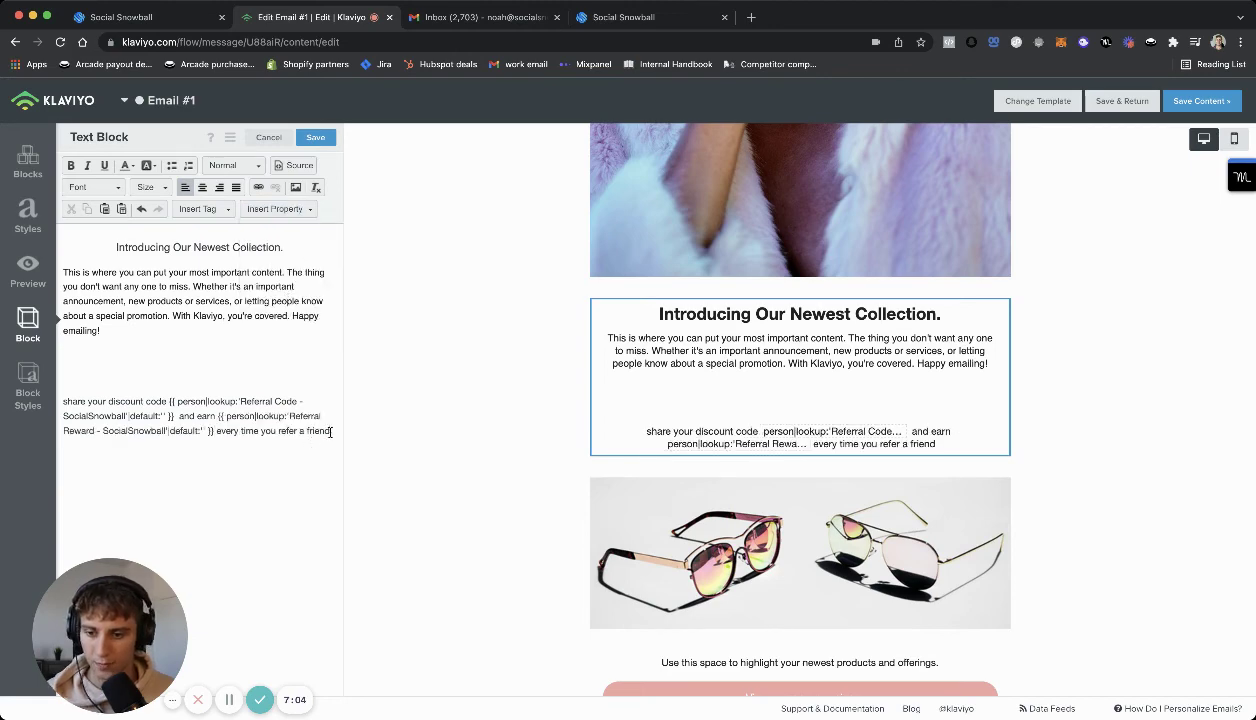
Step: Capitalize 'Share' at the start of the referral line
{"action": "left_click", "coordinate": [66, 402]}
{"action": "key", "text": "BackSpace"}
{"action": "type", "text": "S"}
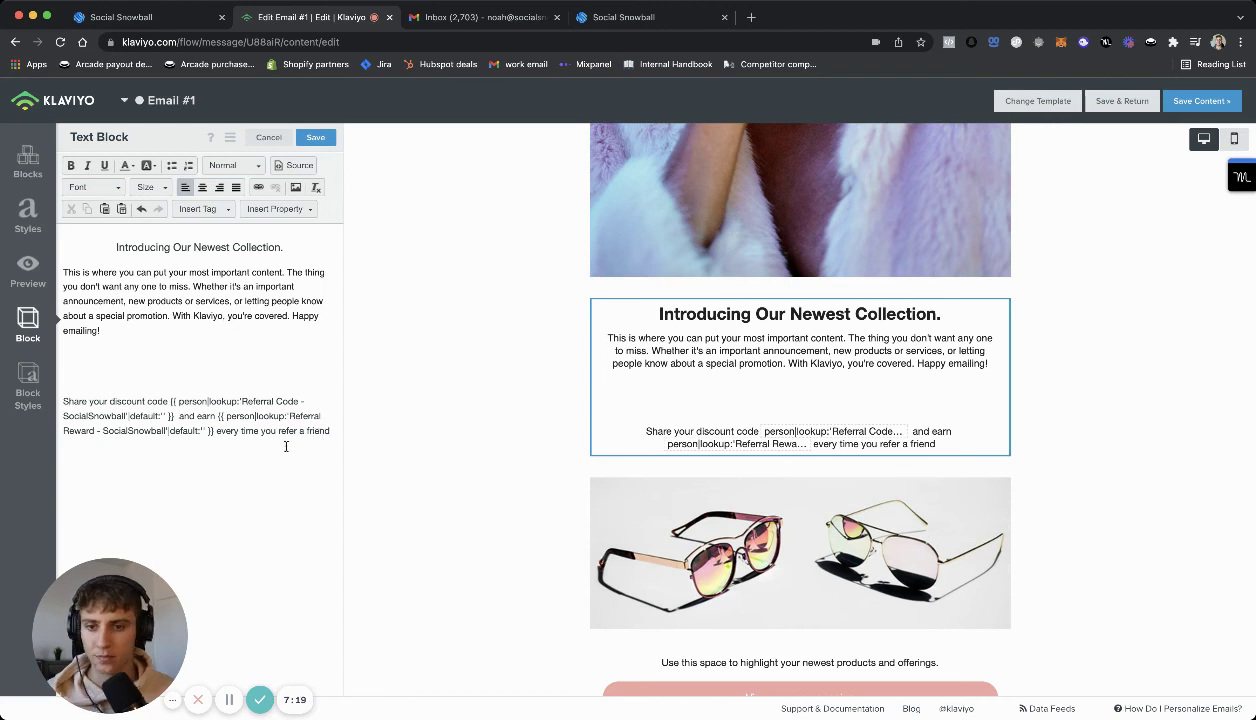
{"action": "left_click", "coordinate": [315, 140]}
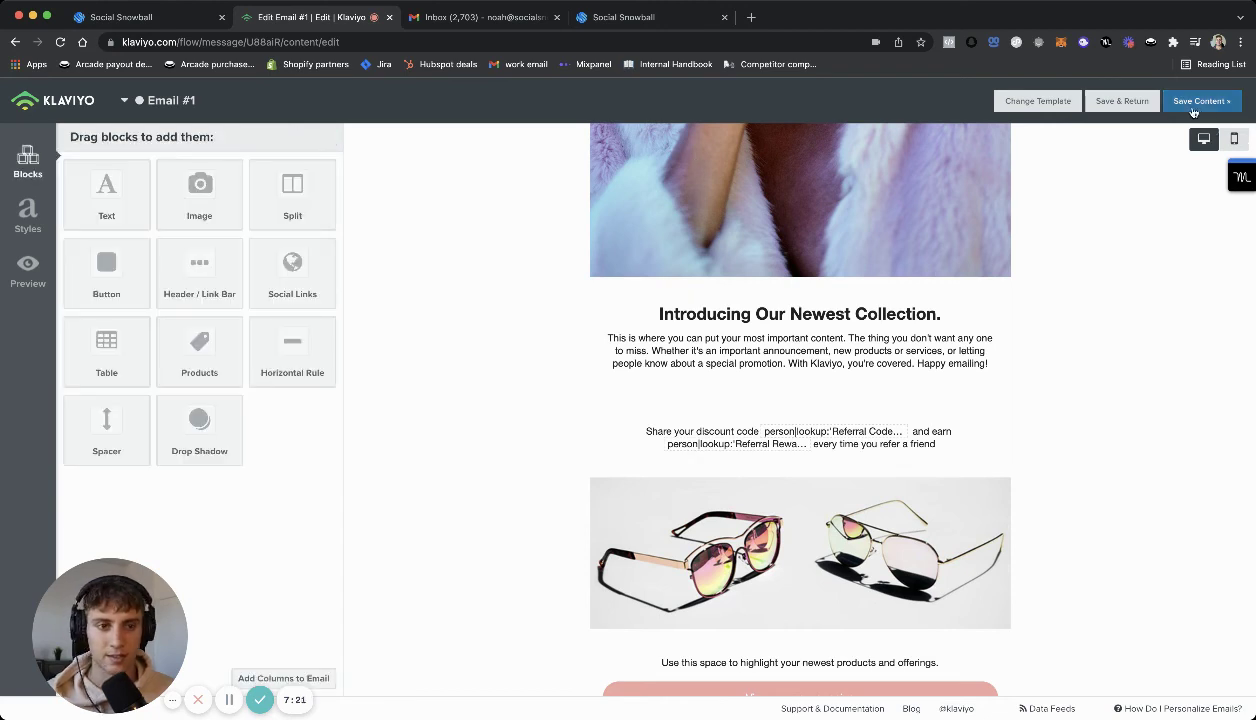